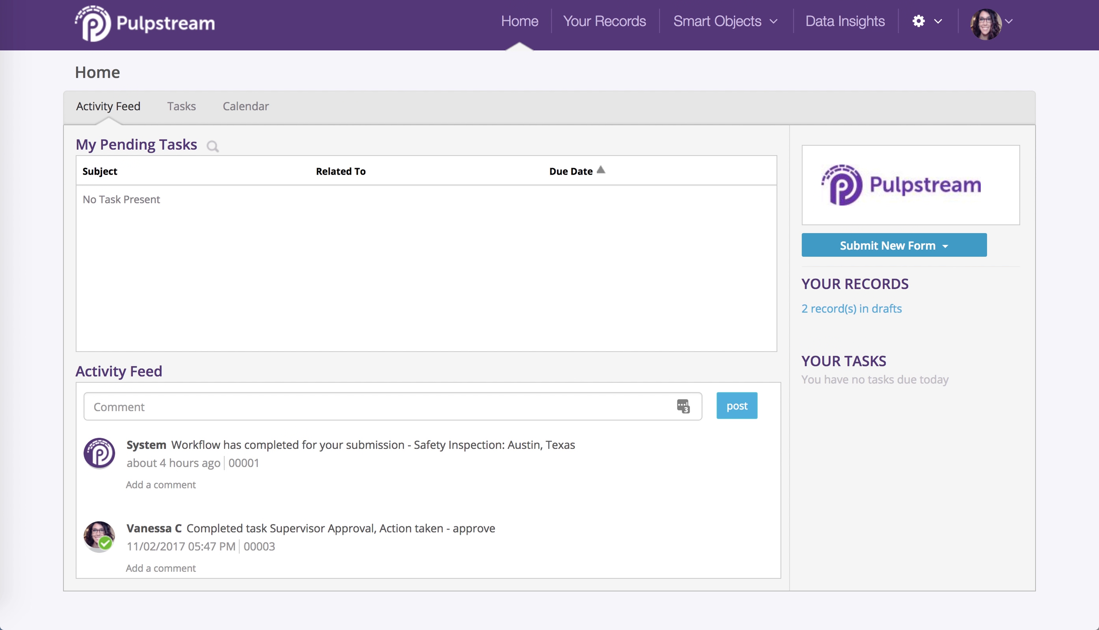
Open the stream definition of the published version 3 of the Safety Inspection stream.
left_click(941, 22)
left_click(903, 70)
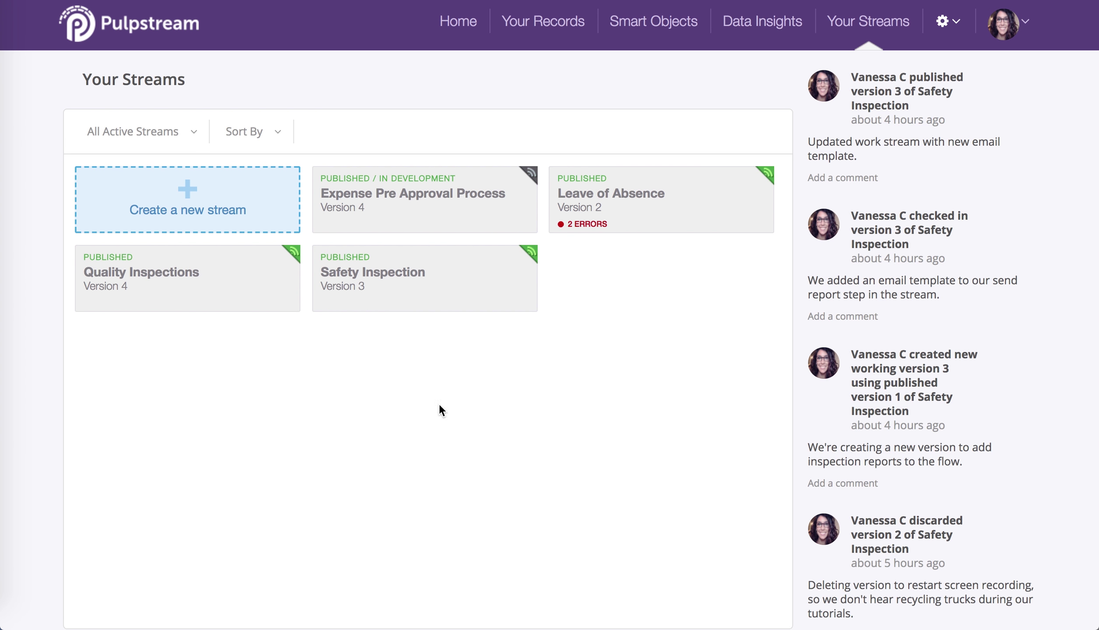
left_click(419, 294)
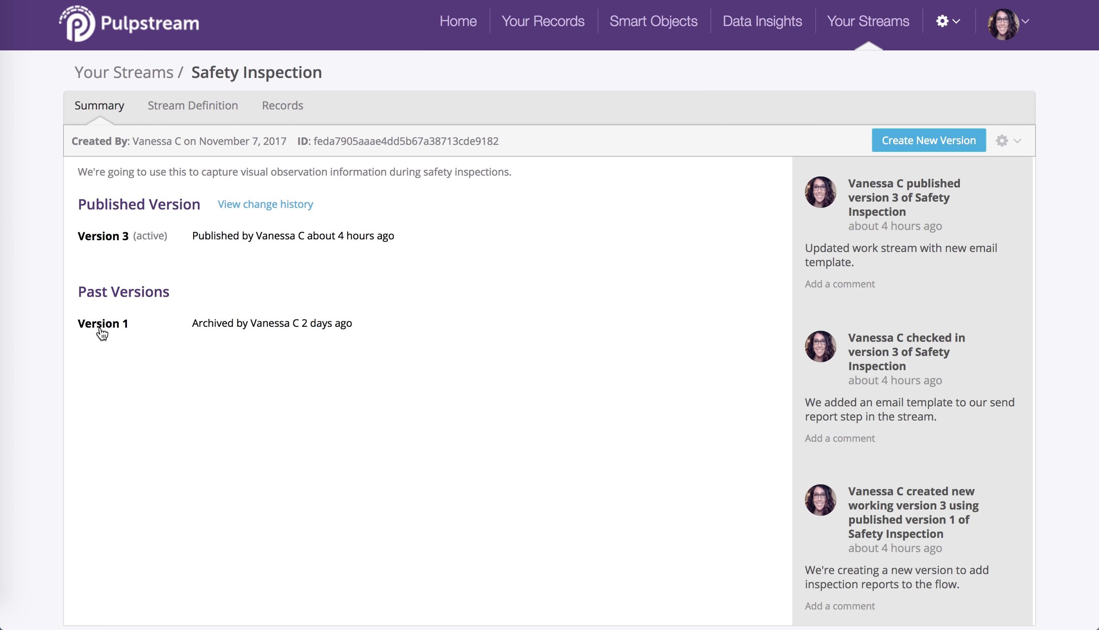
left_click(360, 242)
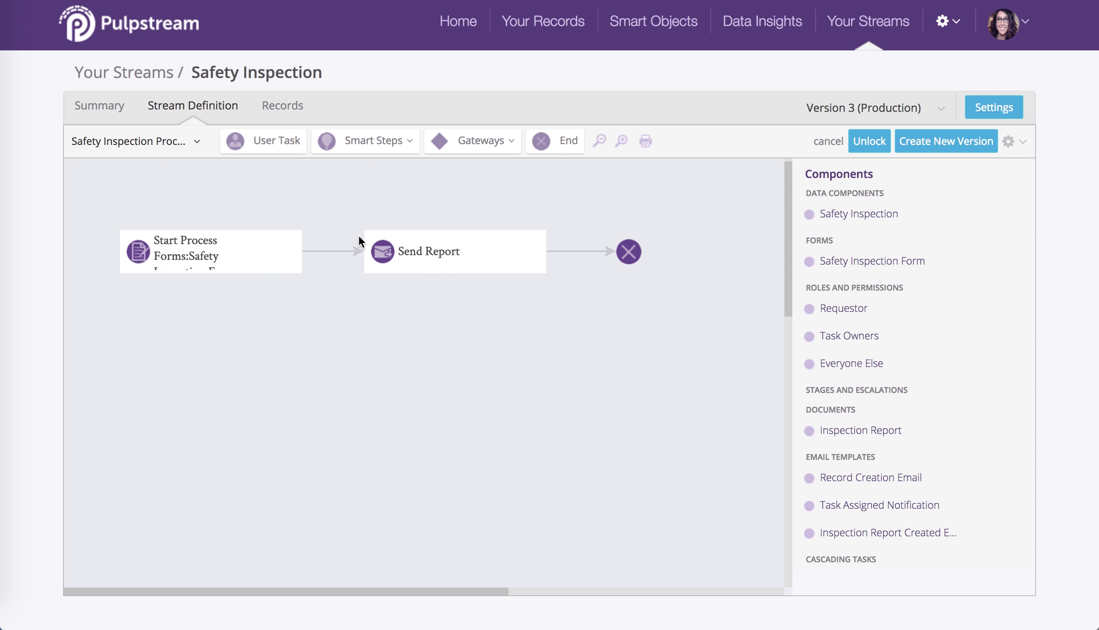
Unlock the stream version with the comment "We are unlocking the stream to add dynamic information capabilities to our report template.".
left_click(872, 142)
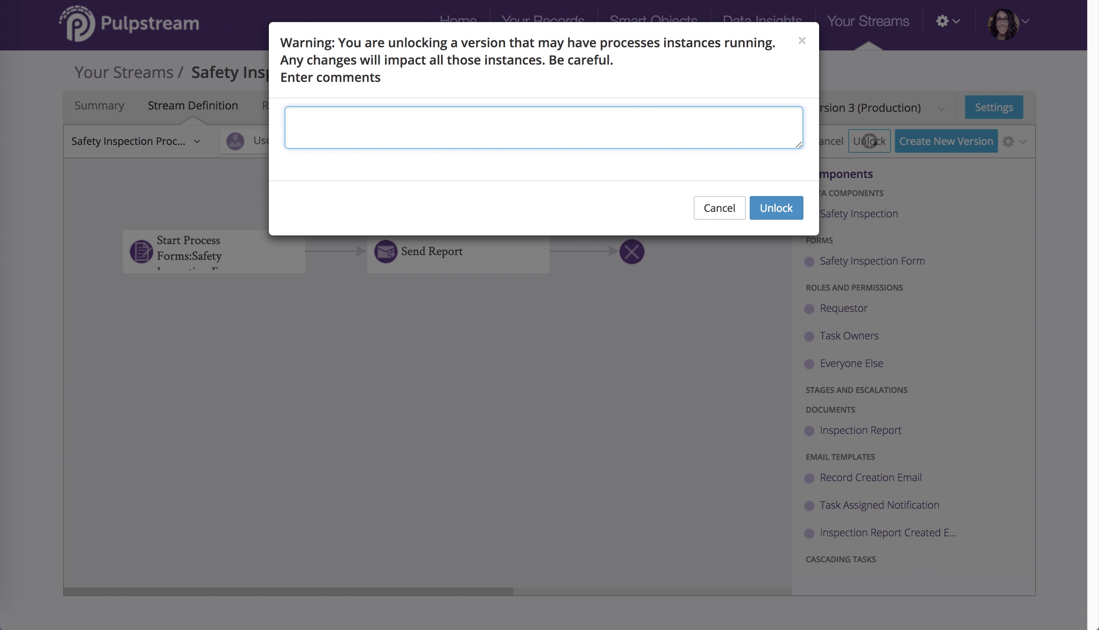
type("We are unlocking the stream to add d")
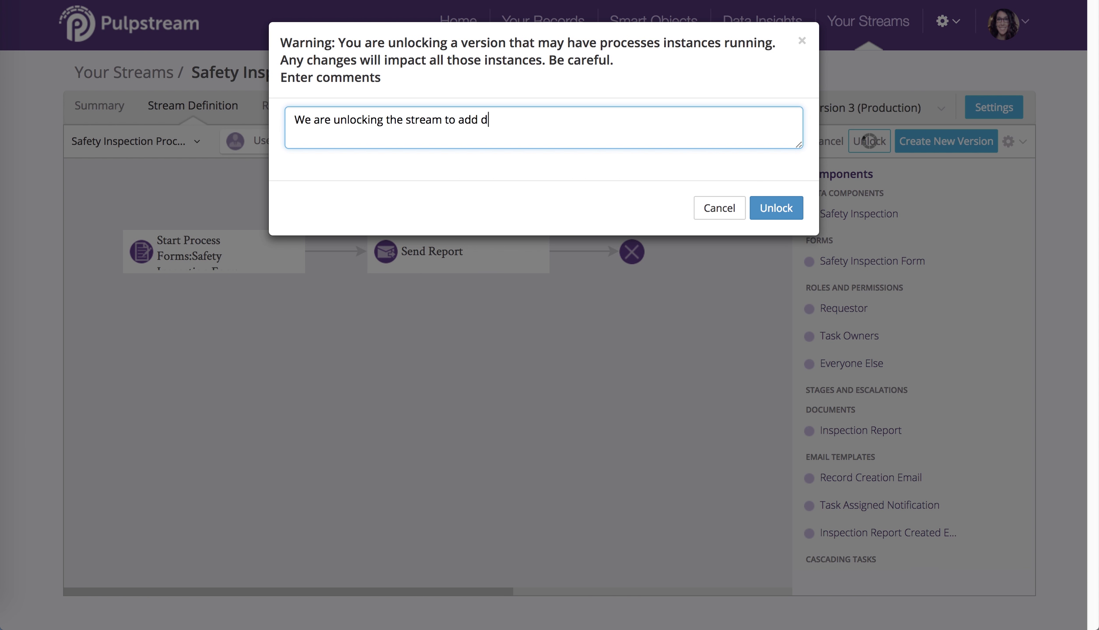
type("ynamic information ")
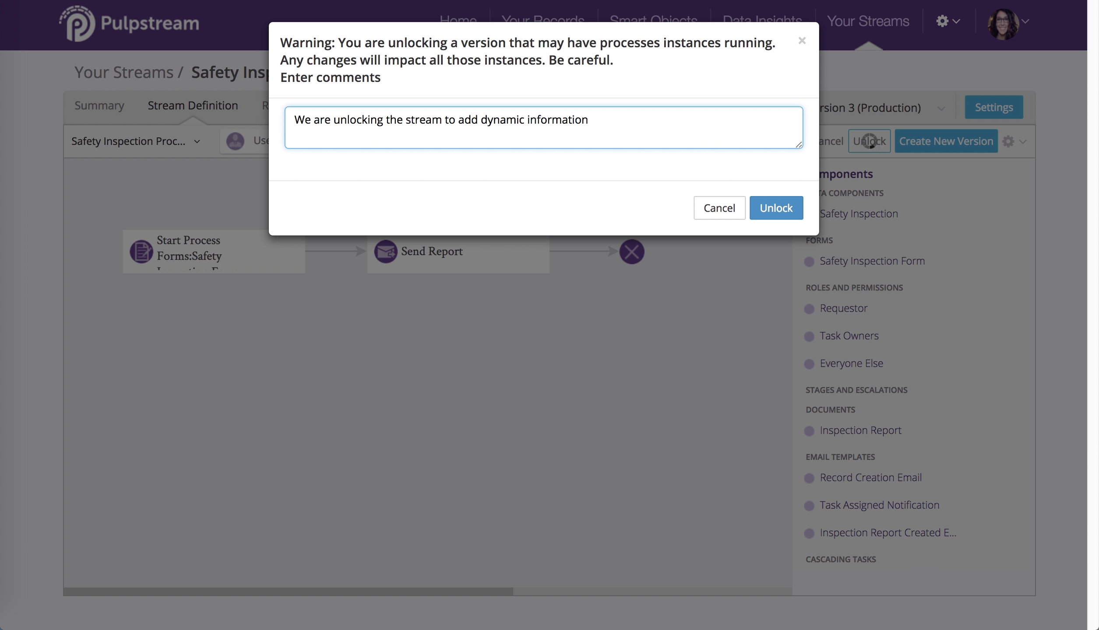
type("capabilities to our report templa")
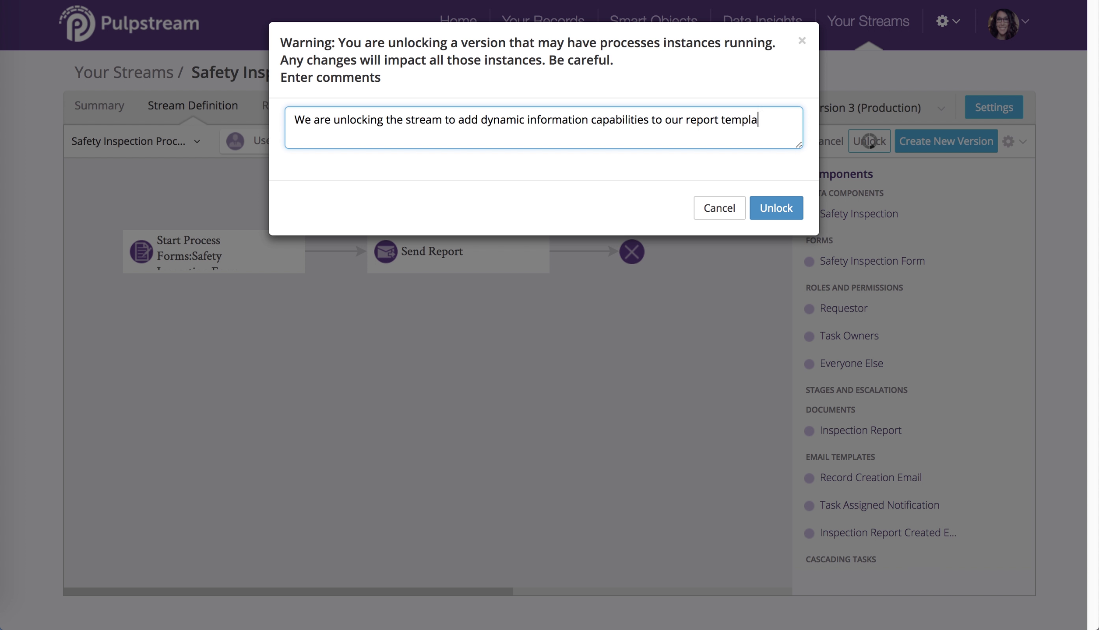
type("te.")
left_click(776, 209)
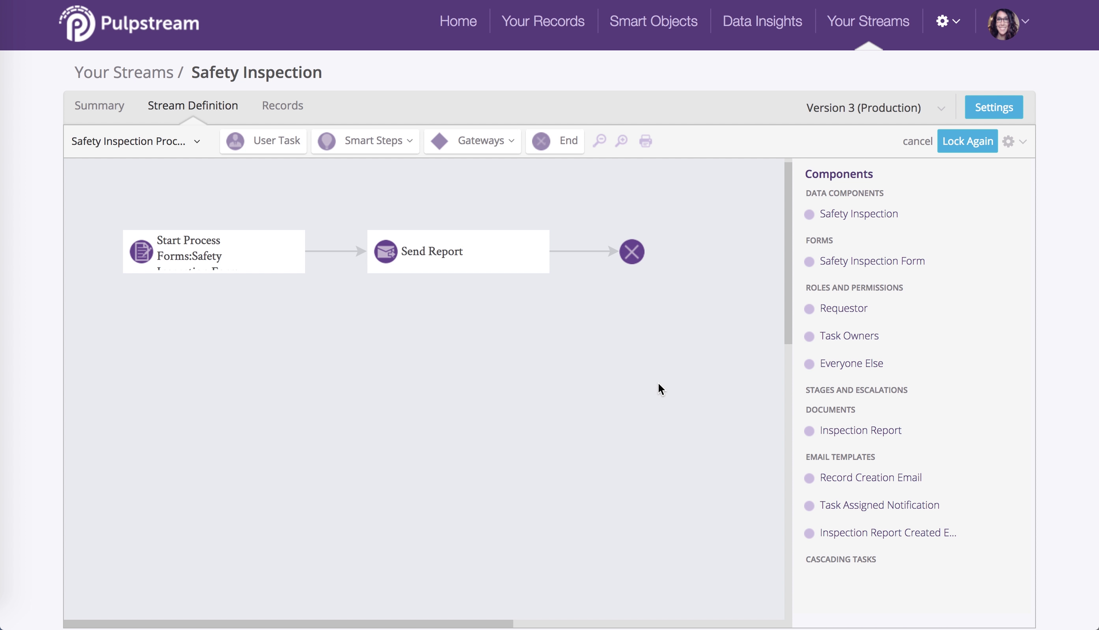
Download InspectionReportTemplate1Doc.docx from the Inspection Report document component and open it in Pages.
mouse_move(906, 370)
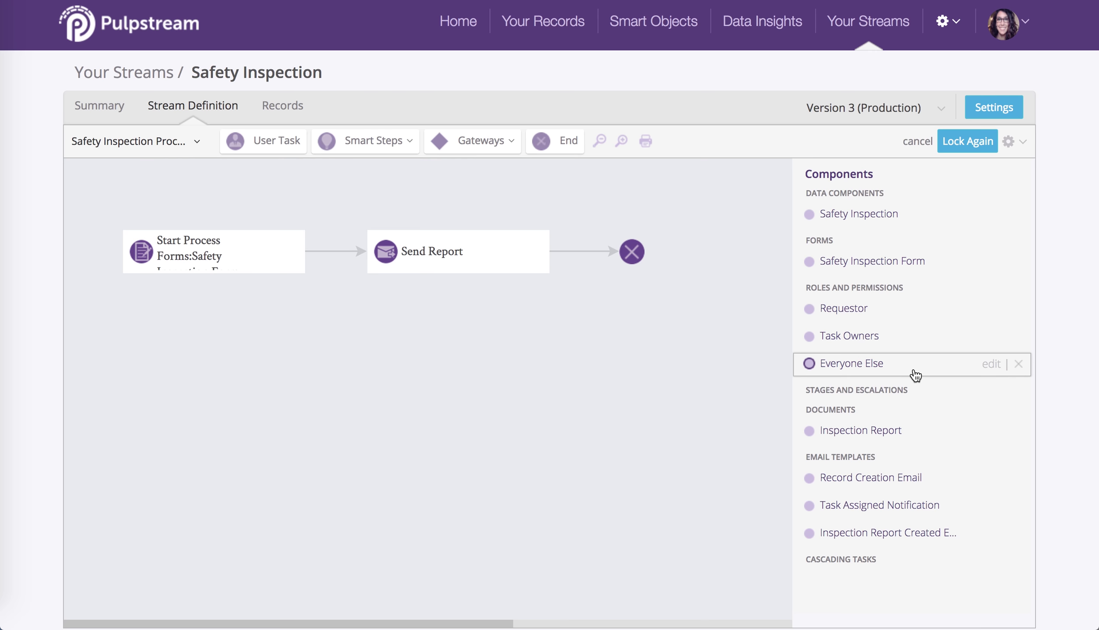
mouse_move(931, 435)
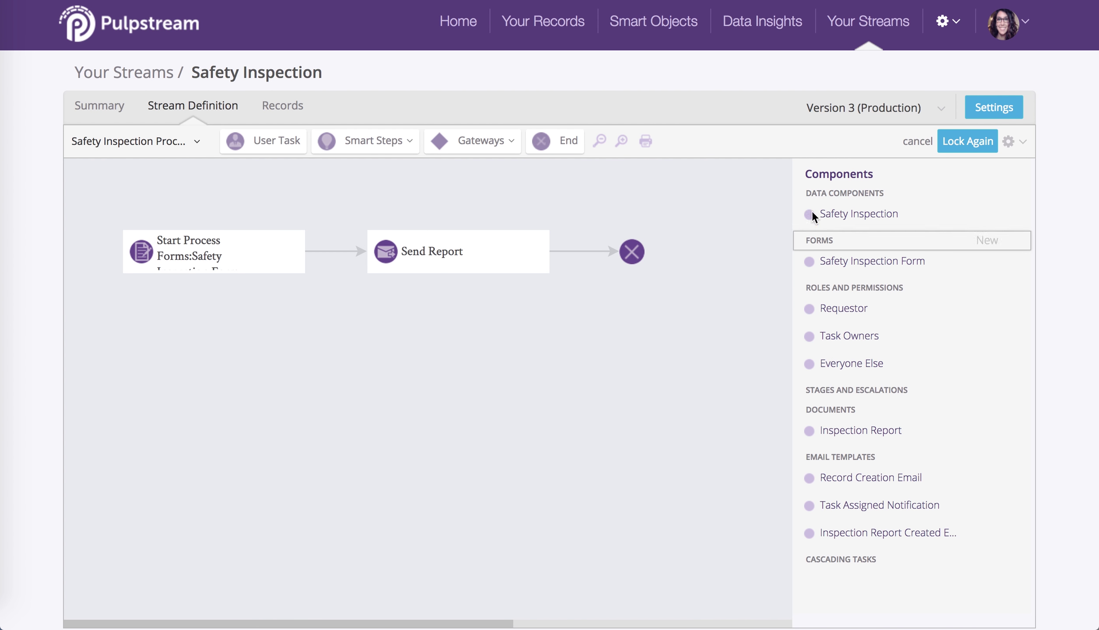
mouse_move(841, 432)
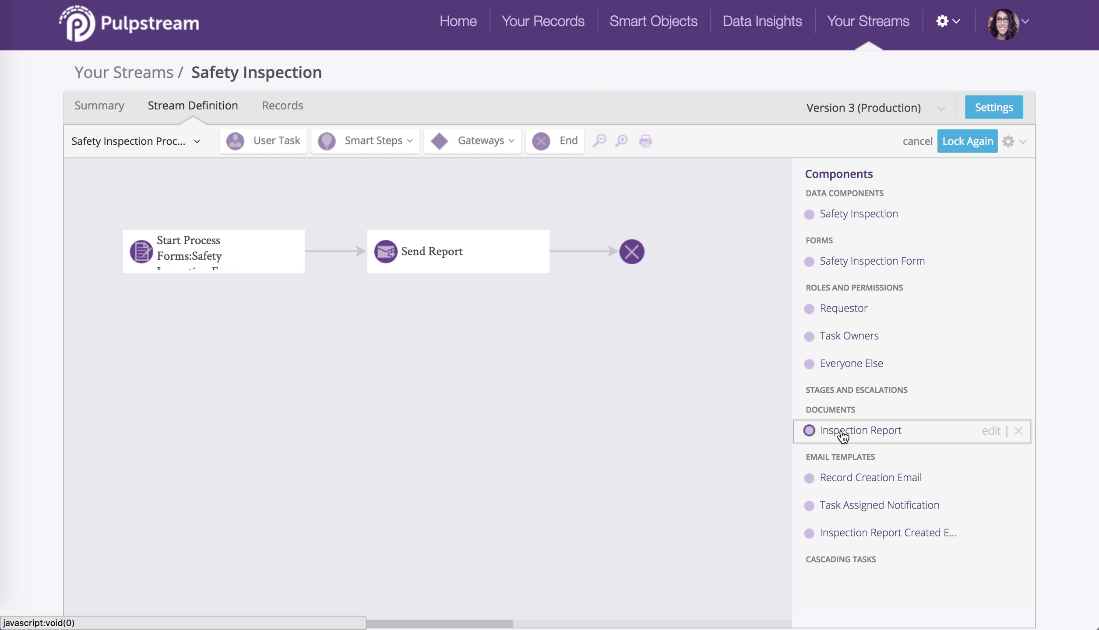
left_click(842, 432)
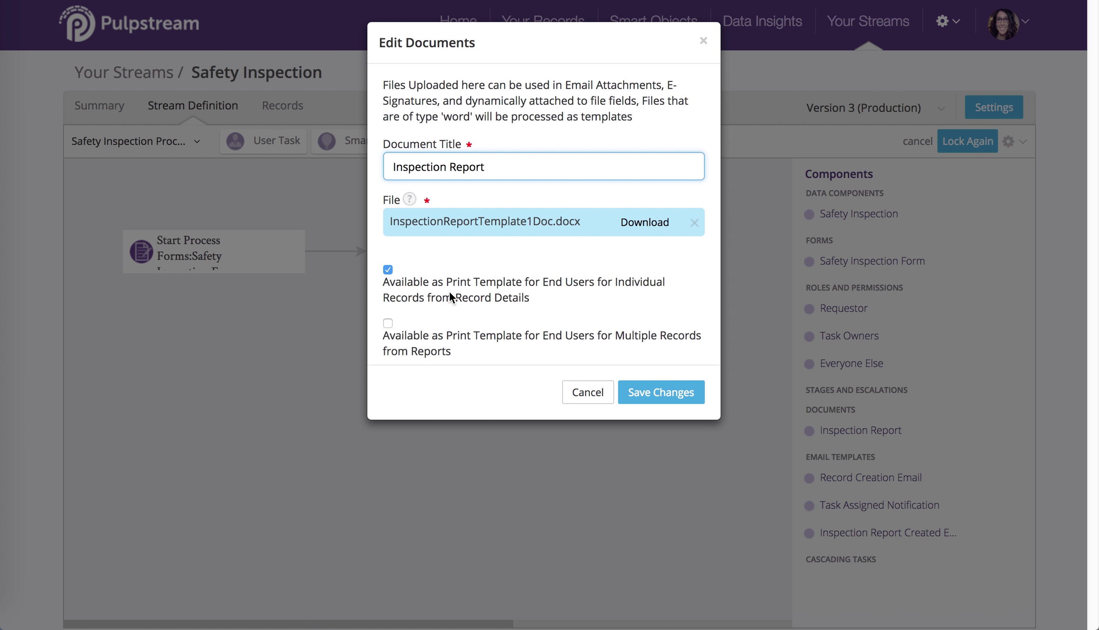
left_click(639, 223)
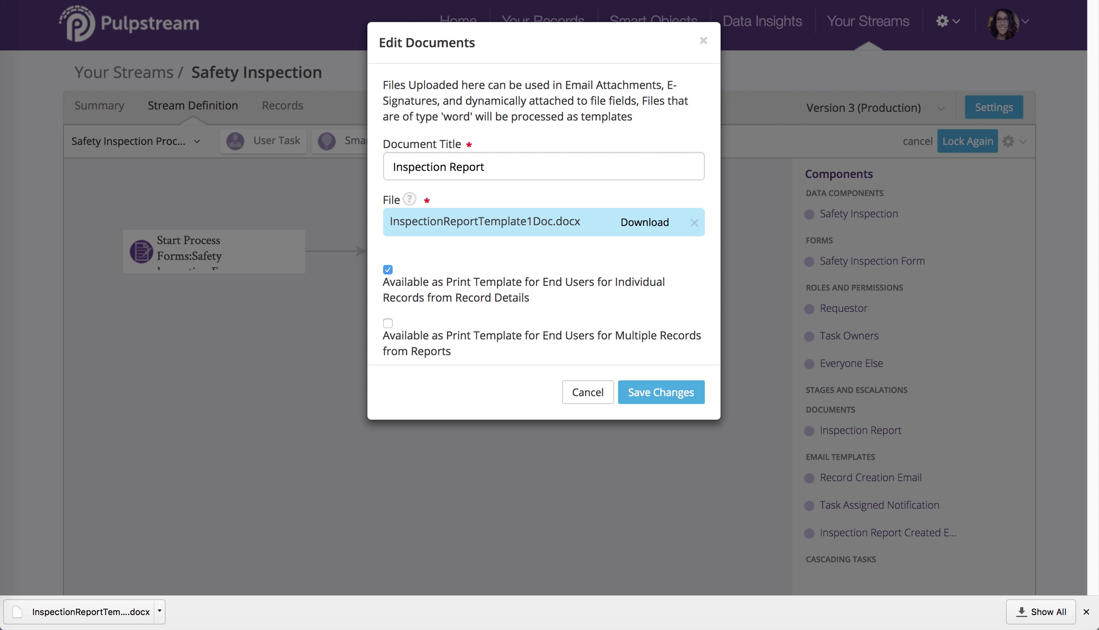
left_click(71, 612)
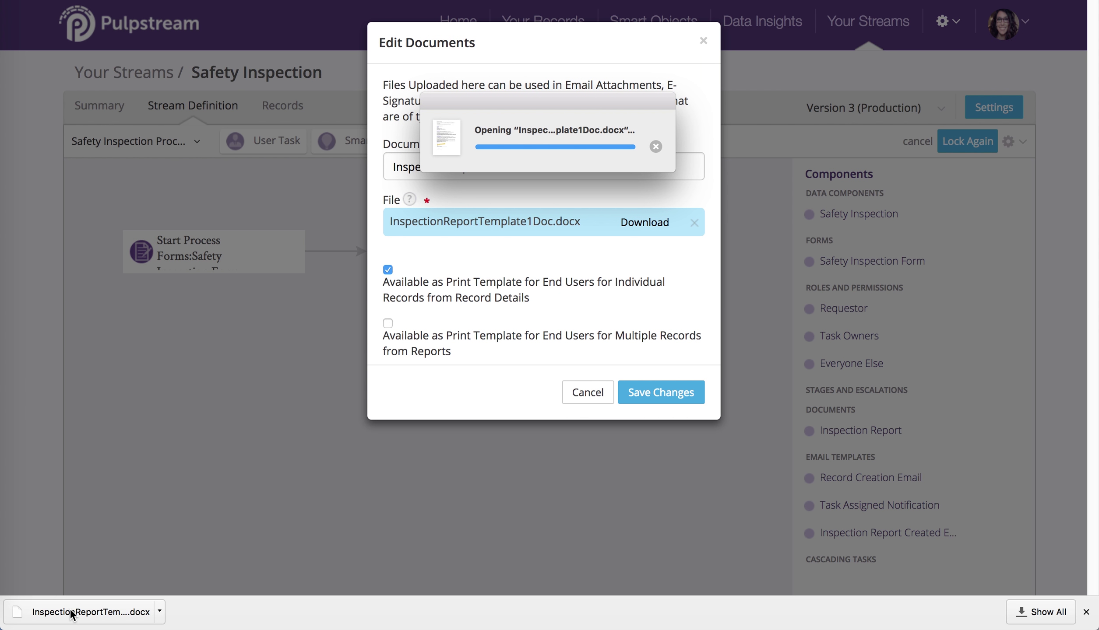
scroll(535, 457, "down", 2)
scroll(535, 457, "up", 2)
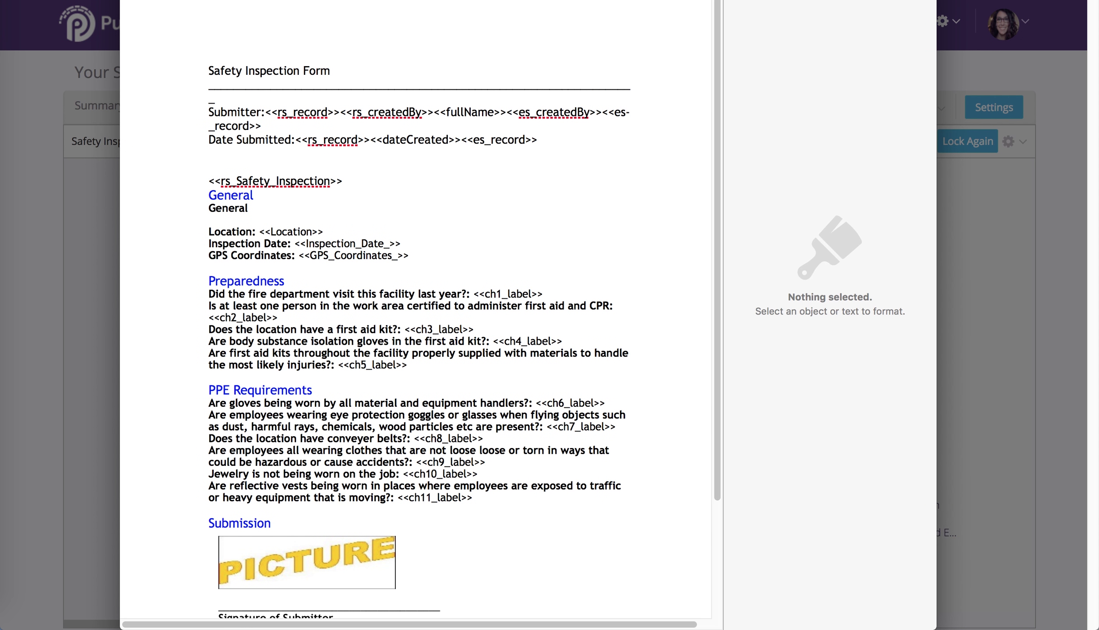
Delete the Preparedness and PPE Requirements sections from the template and clean up the empty line below GPS Coordinates.
scroll(416, 307, "down", 2)
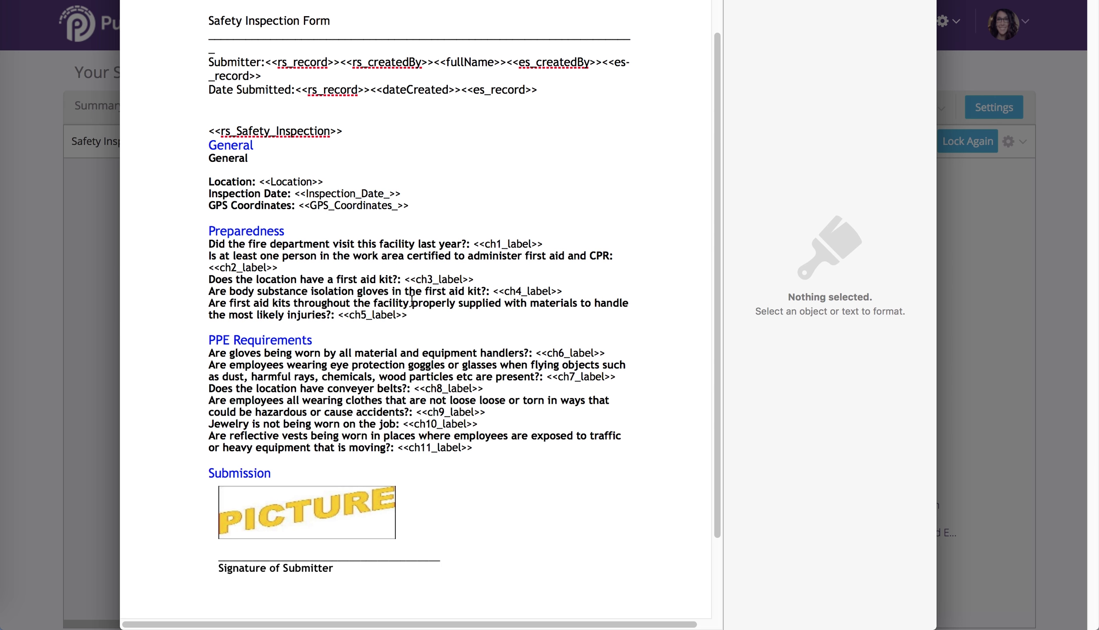
left_click_drag(207, 231, 412, 314)
key("BackSpace")
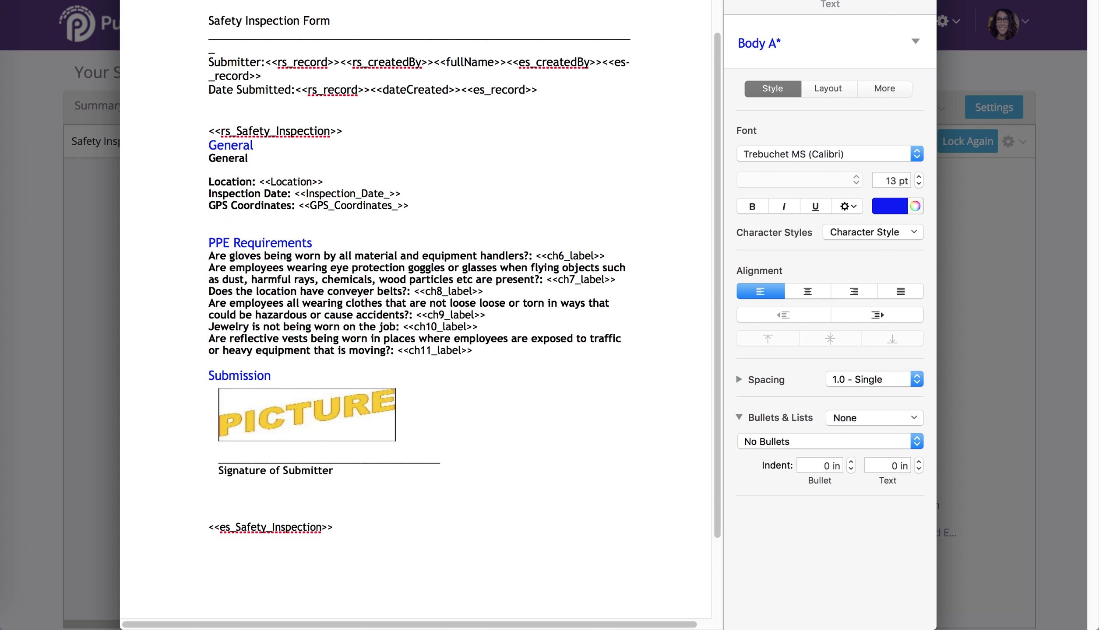
left_click_drag(203, 243, 487, 350)
key("BackSpace")
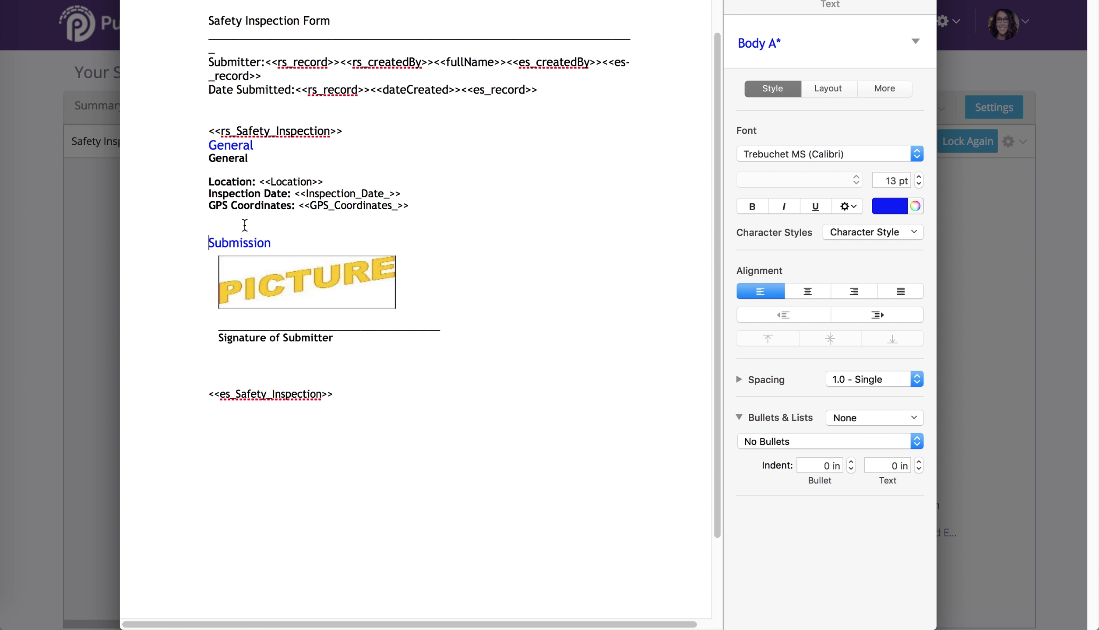
left_click(270, 217)
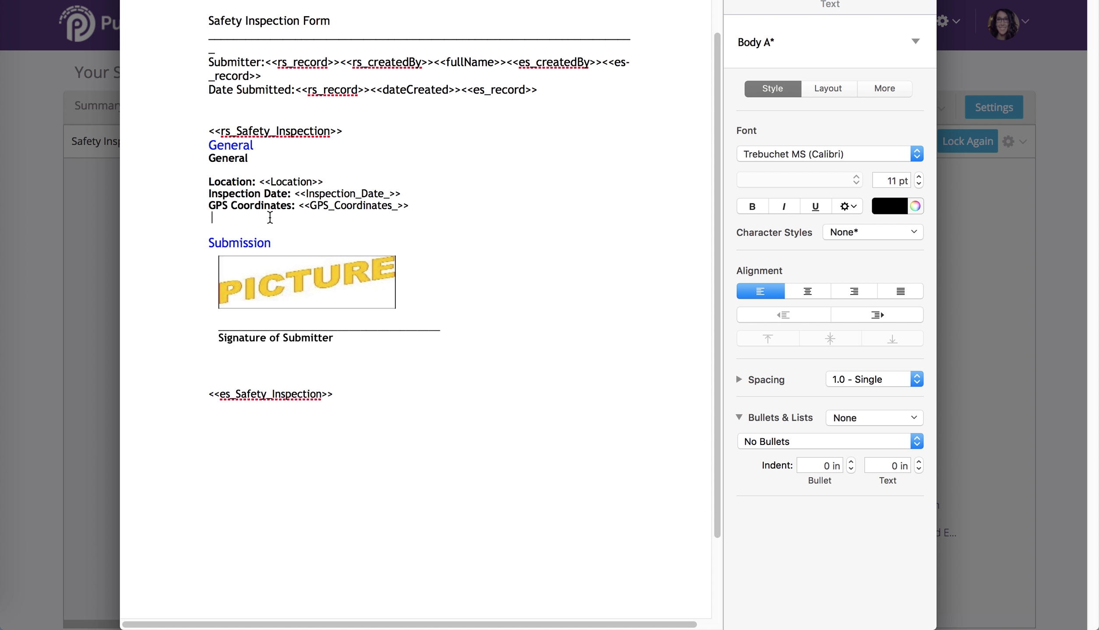
key("BackSpace")
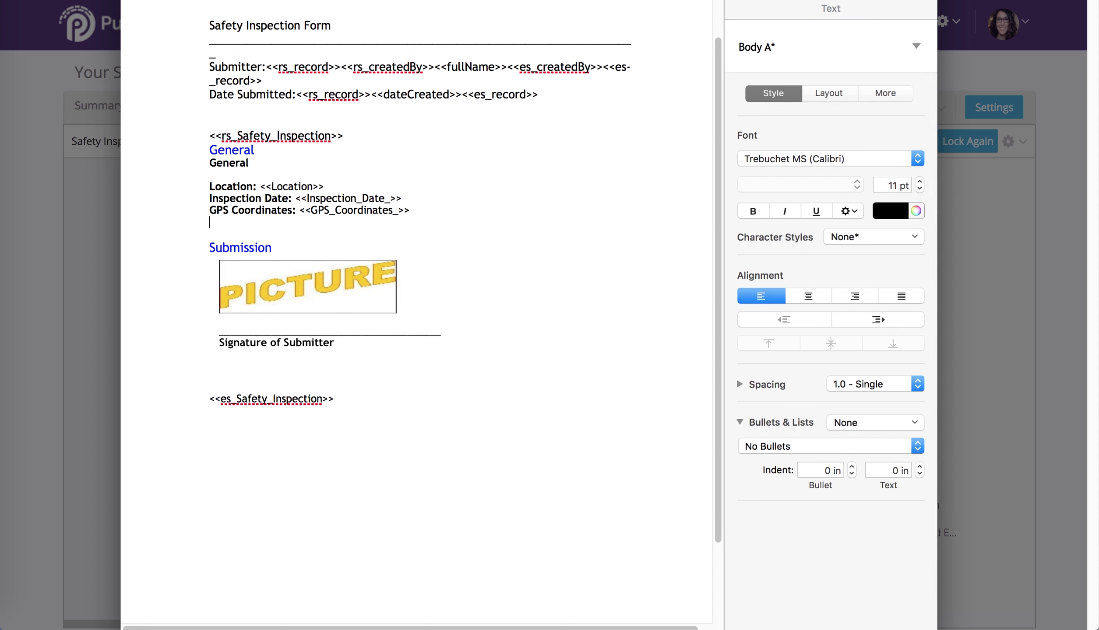
Add a bookmark on the blank line between GPS Coordinates and Submission and name it AllQuestions.
left_click_drag(760, 4, 757, 22)
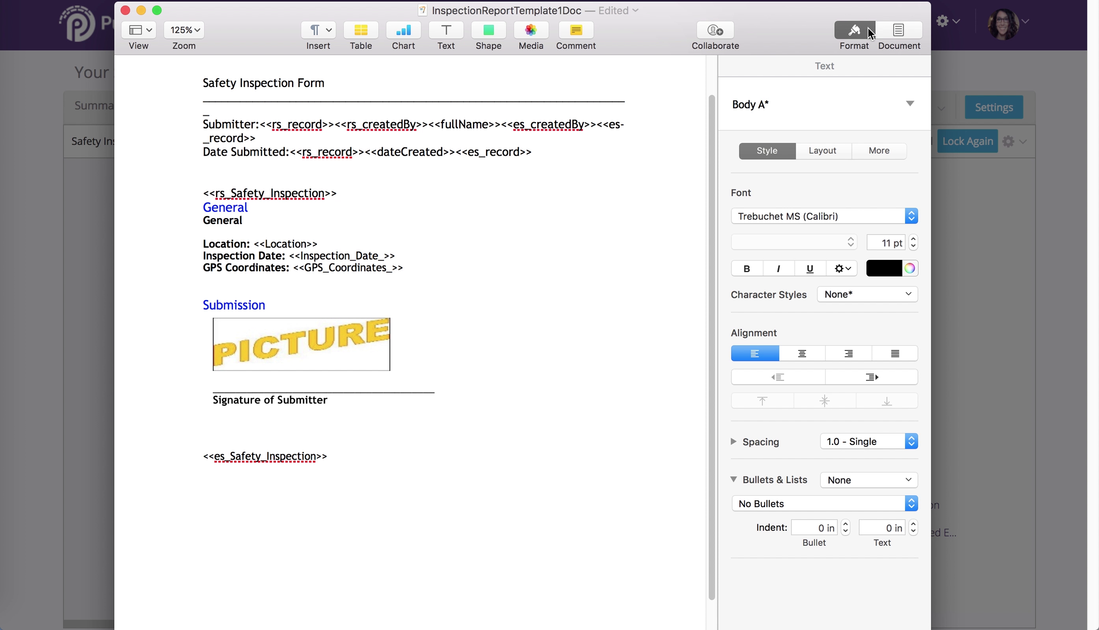
left_click(888, 29)
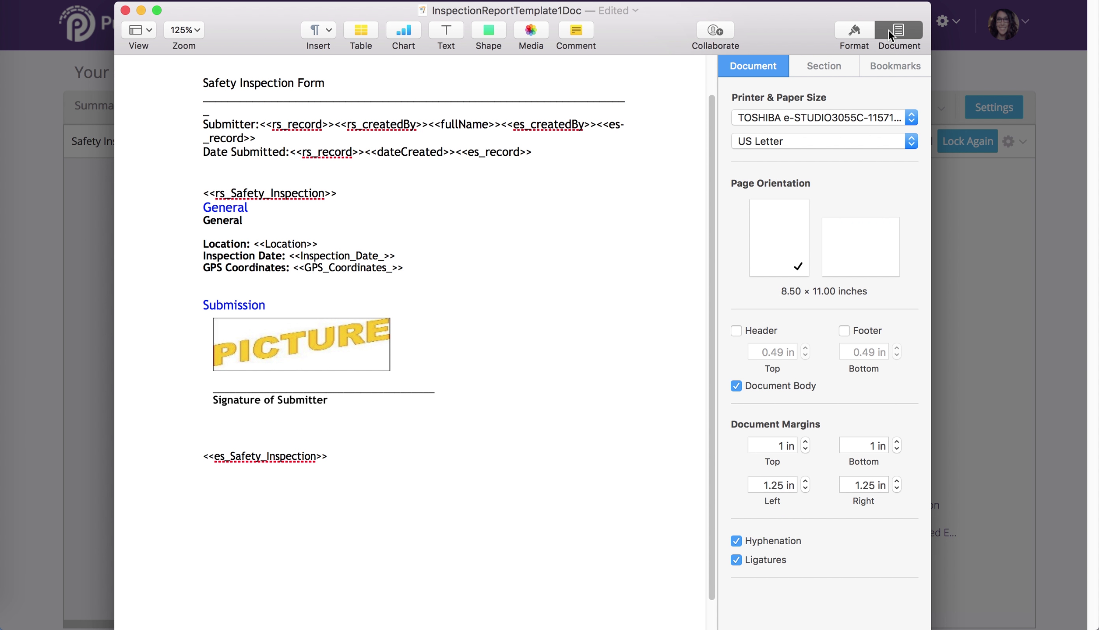
left_click(889, 68)
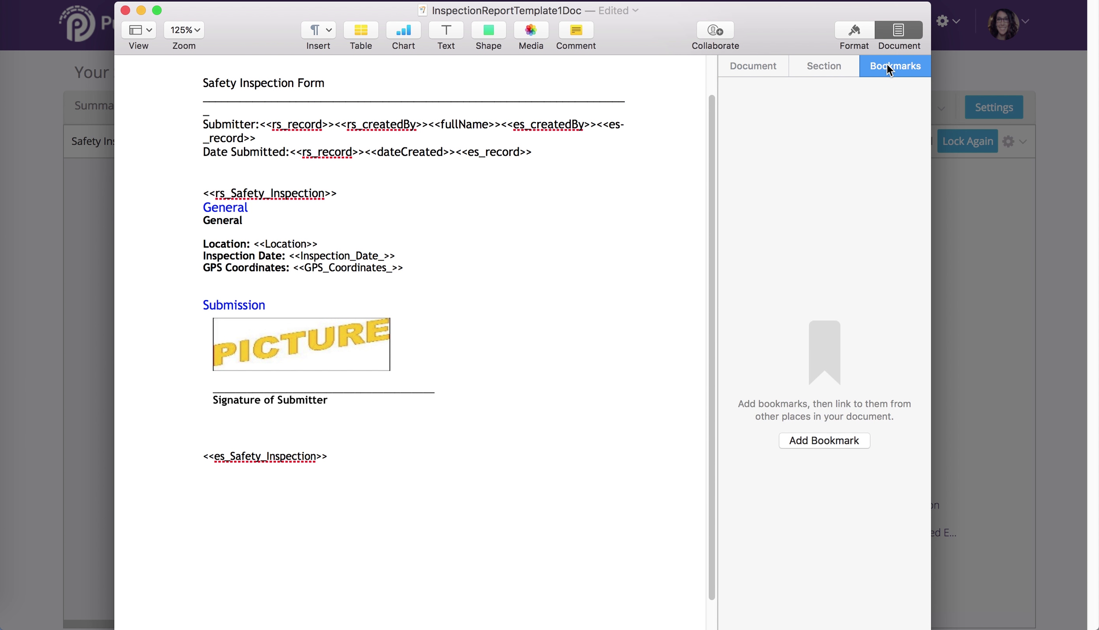
left_click(830, 442)
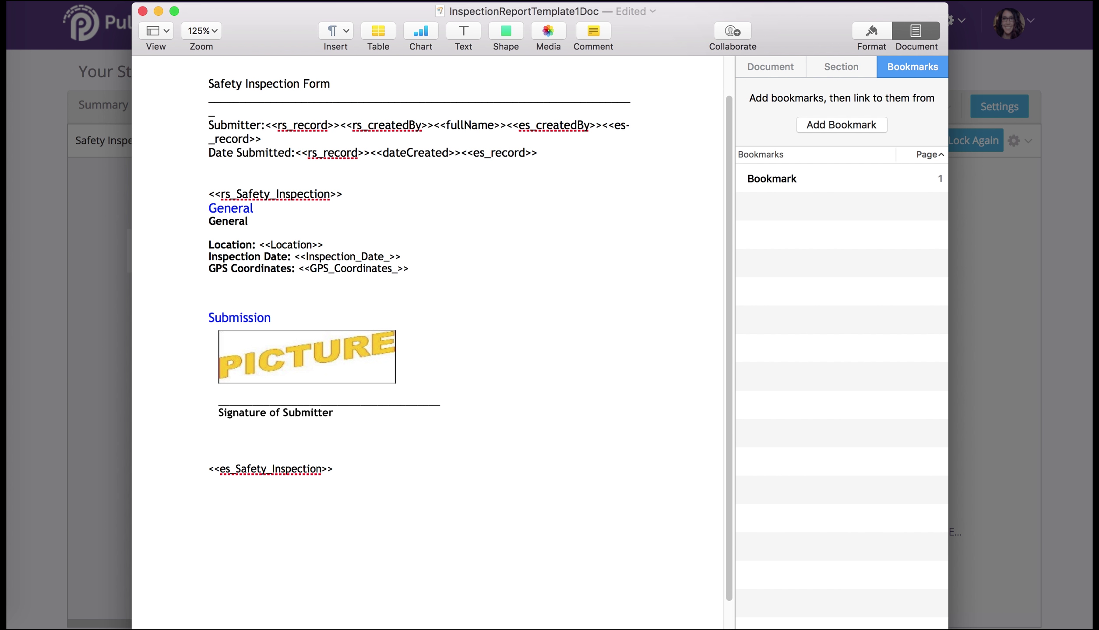
left_click(775, 178)
left_click(796, 178)
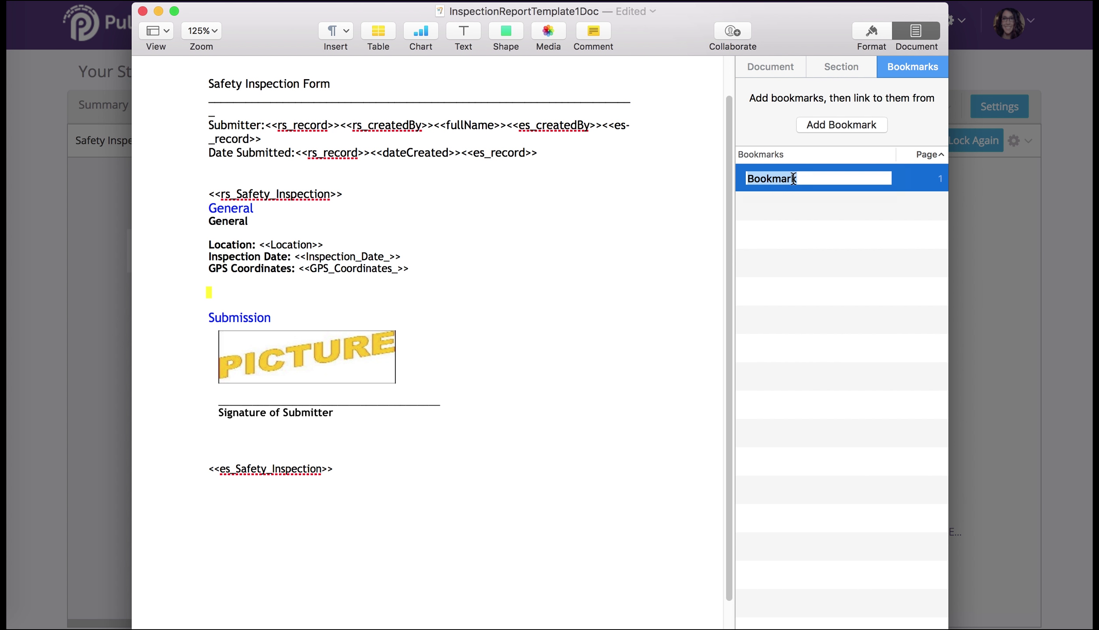
type("AllQu")
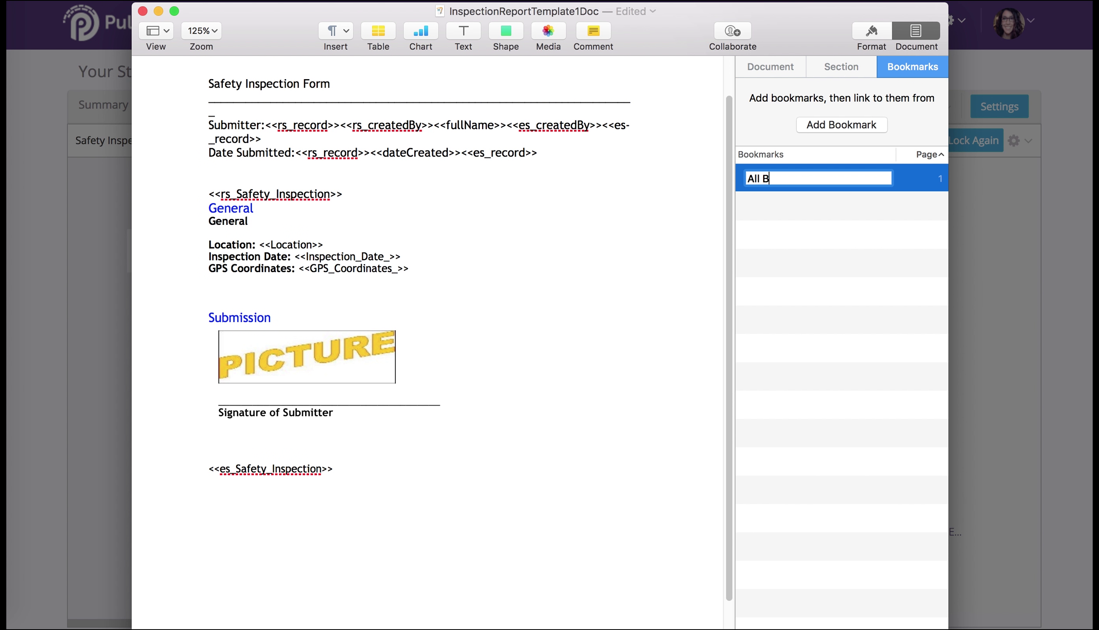
type("estions")
key("Return")
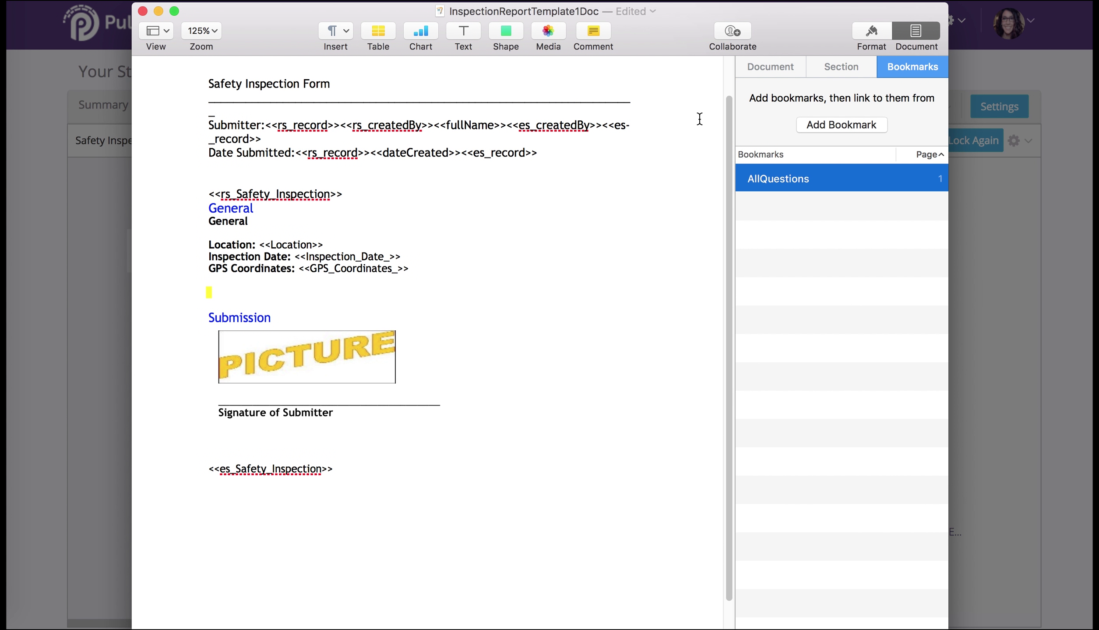
Check where the AllQuestions bookmark sits in the template.
left_click(311, 285)
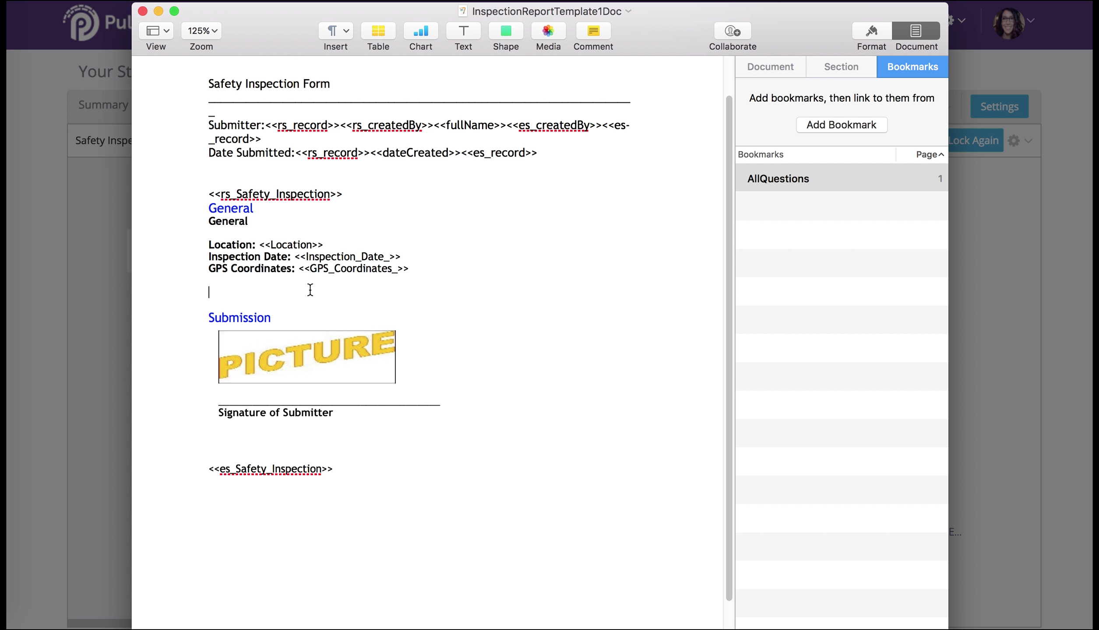
double_click(783, 179)
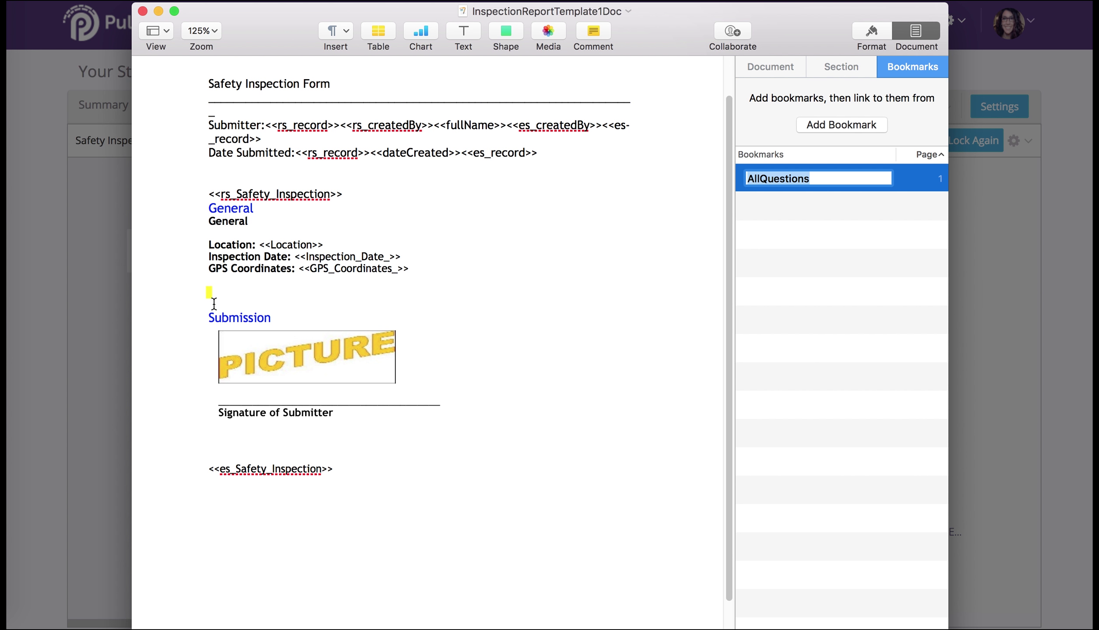
left_click(205, 292)
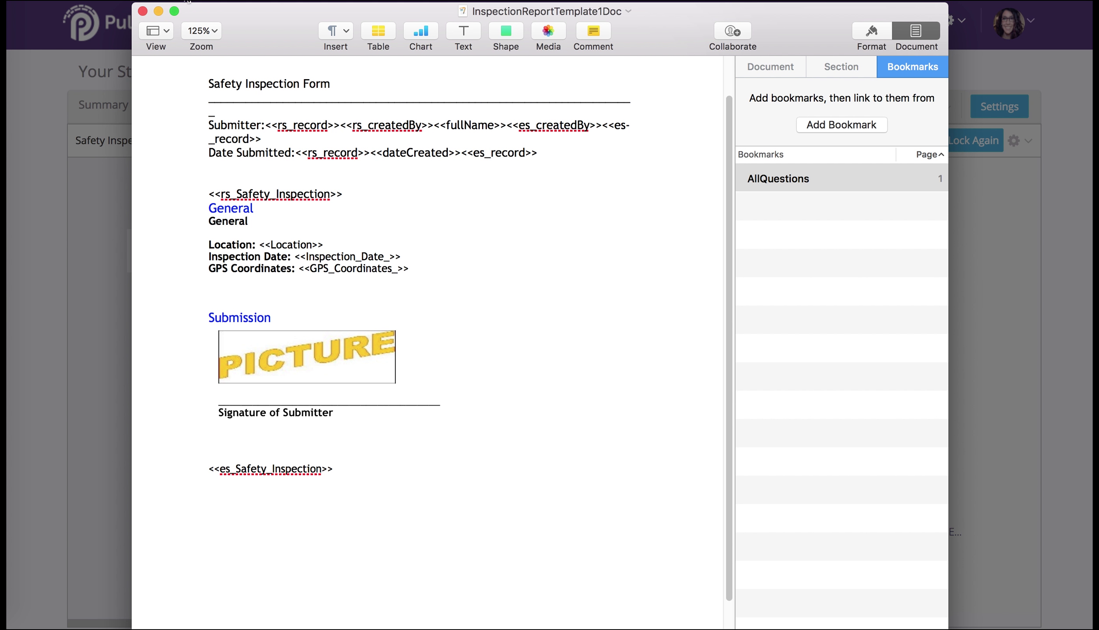
Minimize the template document, return to Pulpstream and close the Inspection Report document settings without saving.
left_click(159, 11)
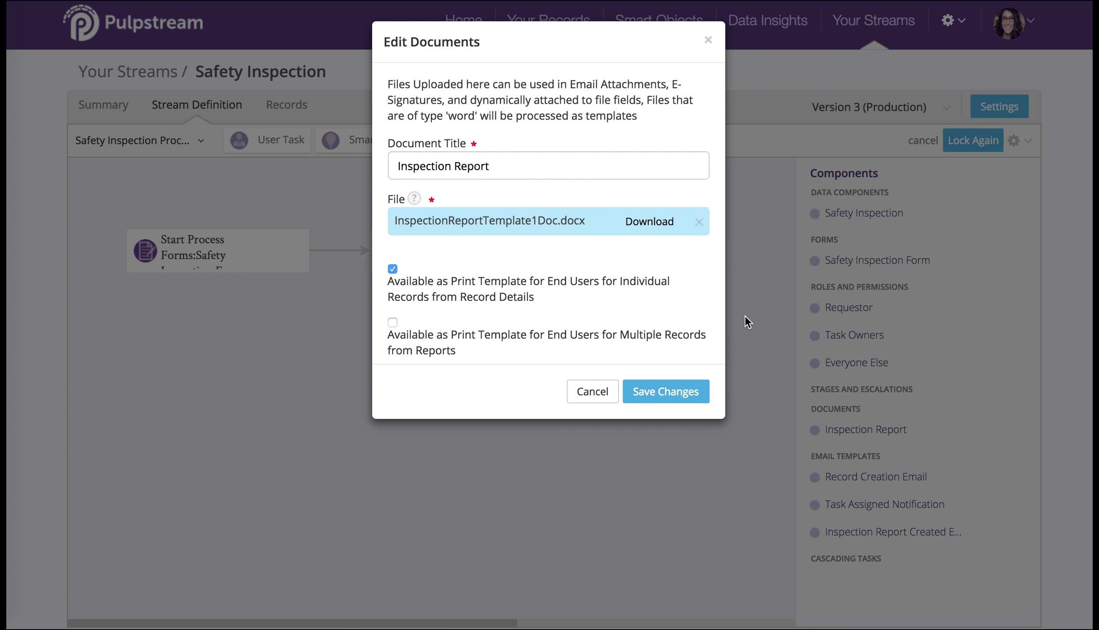
left_click(588, 396)
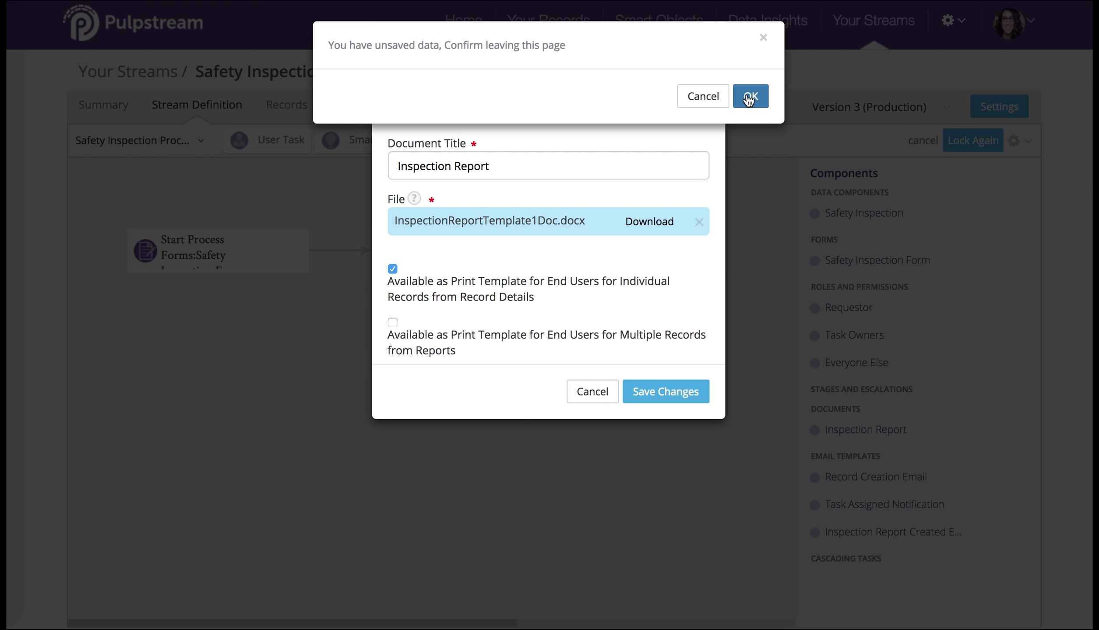
left_click(748, 97)
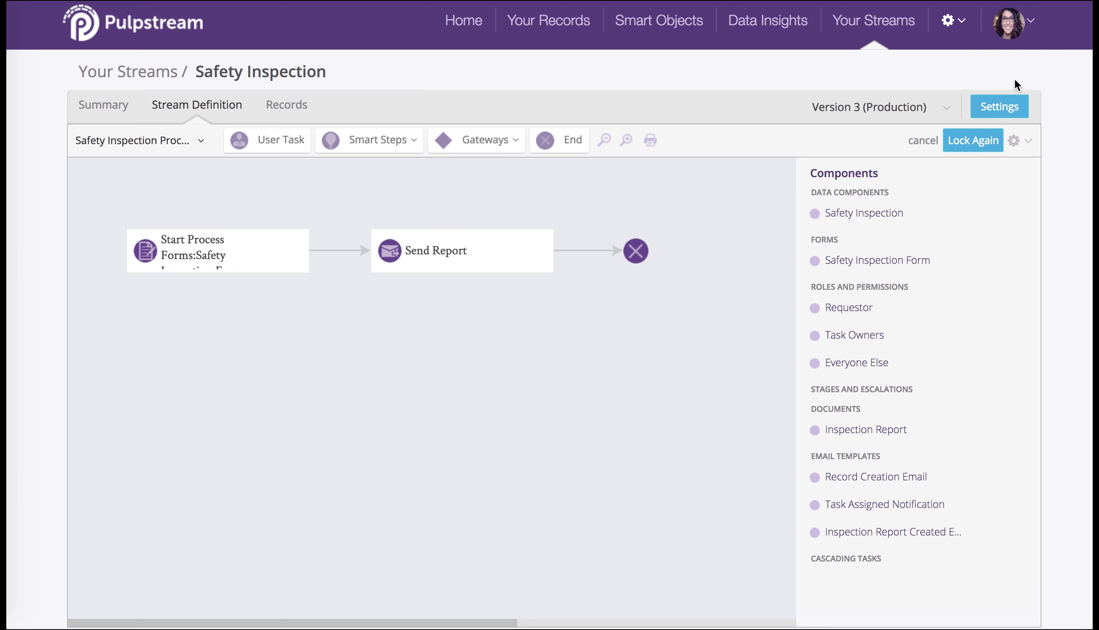
Generate a test document from the completed Safety Inspection record for Austin, Texas using the Word template InspectionReportTemplate1WDoc.docx.
left_click(1020, 142)
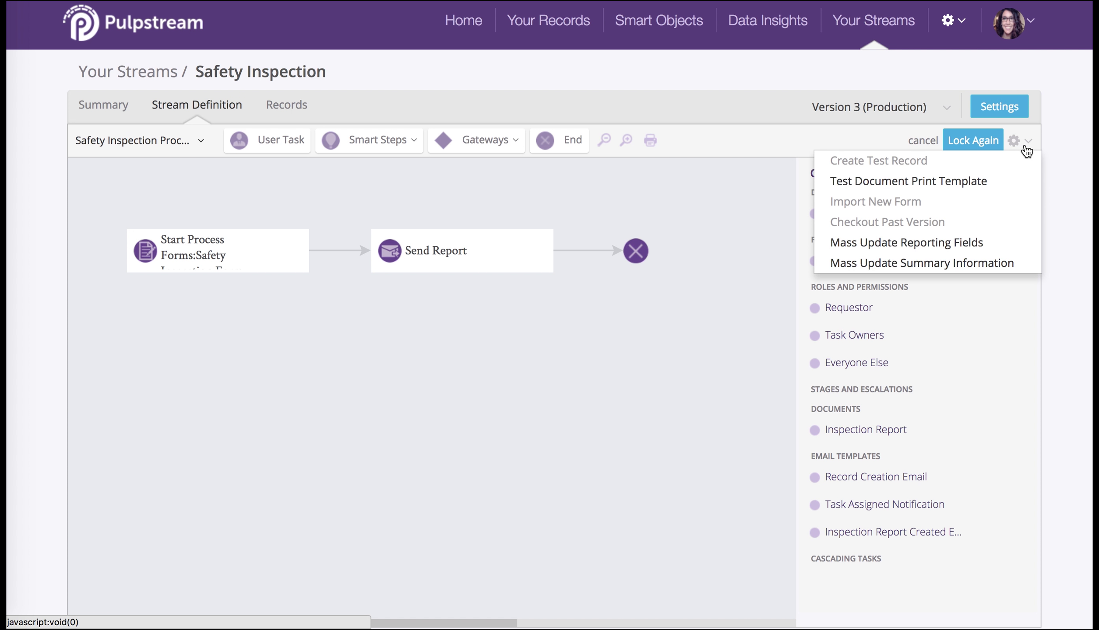
left_click(976, 180)
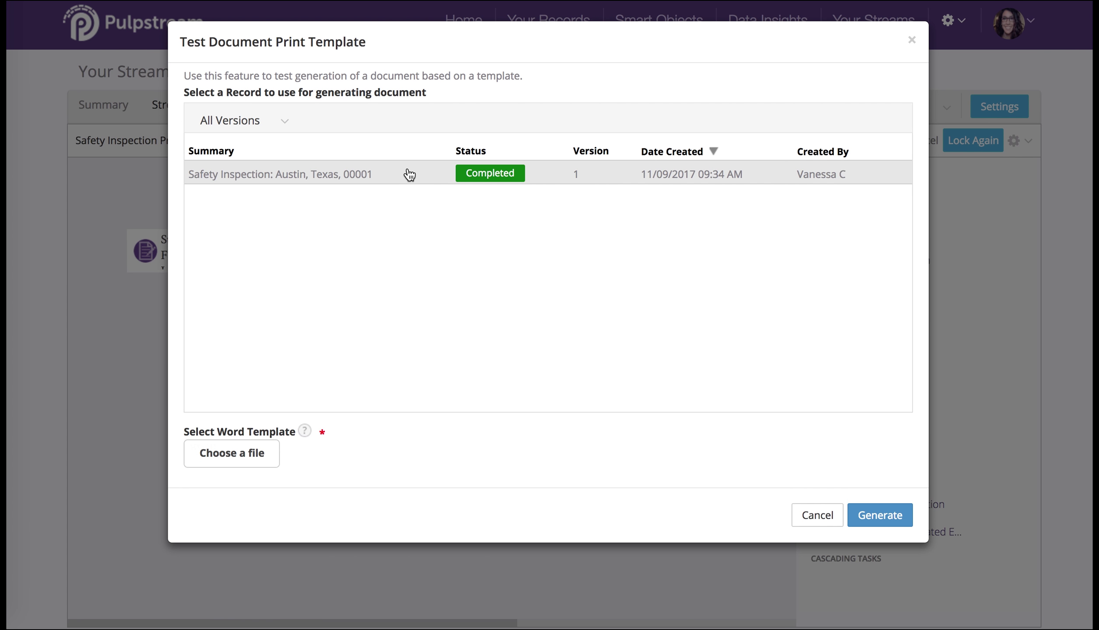
left_click(254, 454)
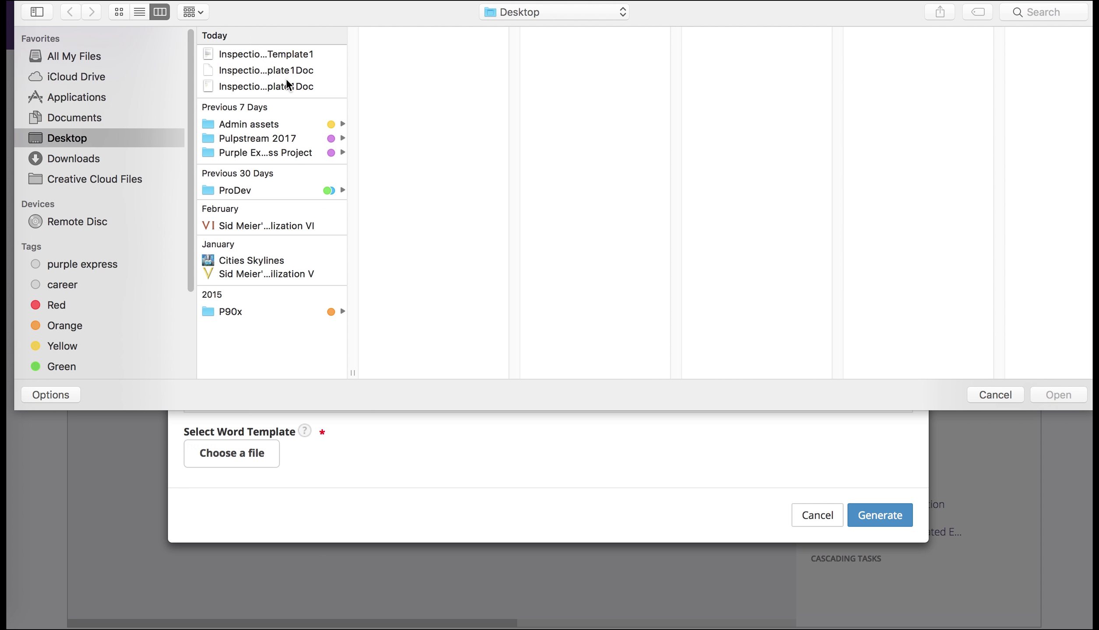
left_click(288, 86)
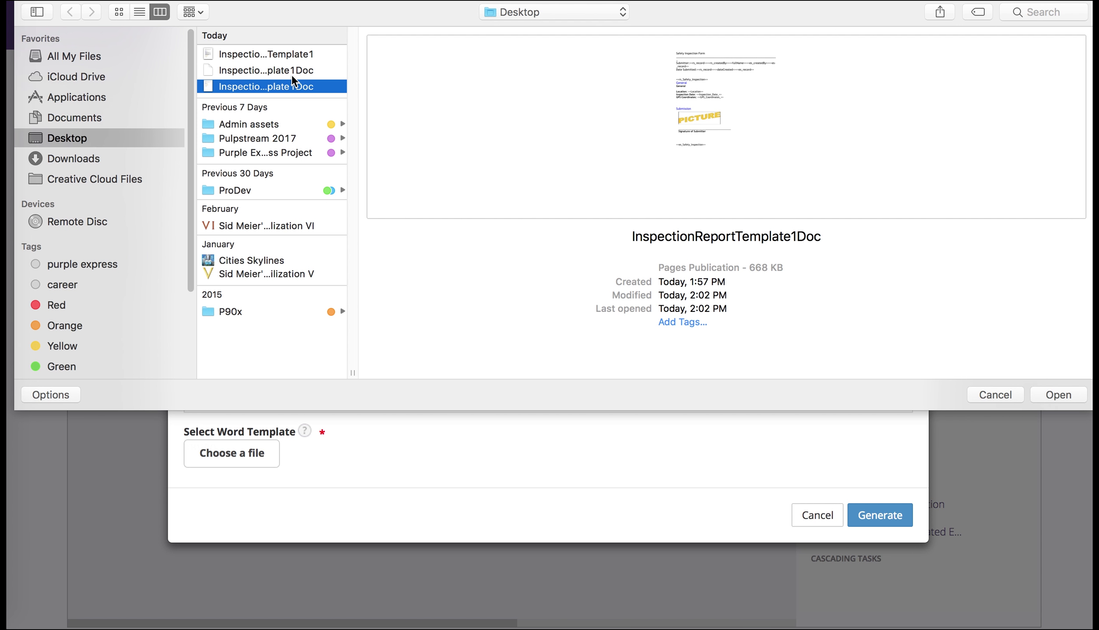
double_click(291, 73)
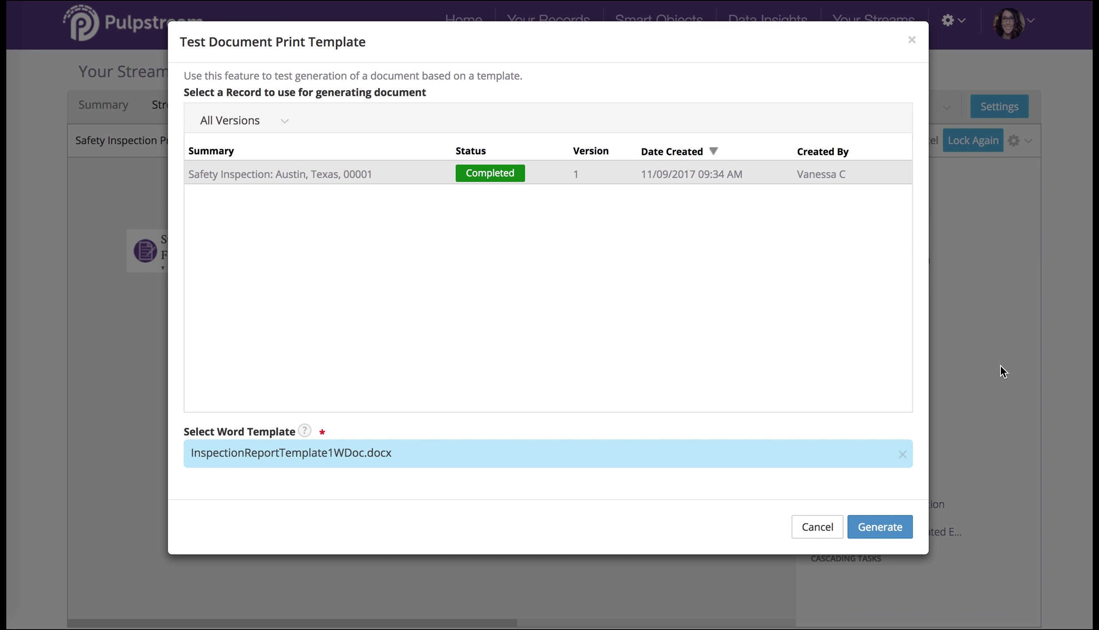
left_click(882, 526)
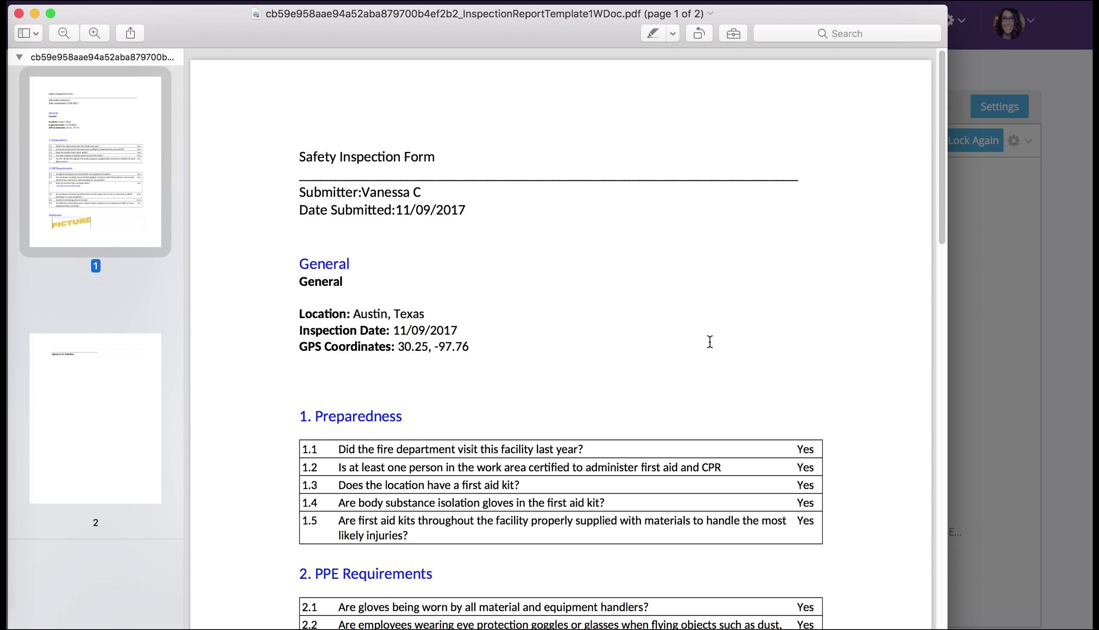
Review the question sections and Submission area in the generated PDF, close it and exit the template test.
scroll(680, 346, "down", 5)
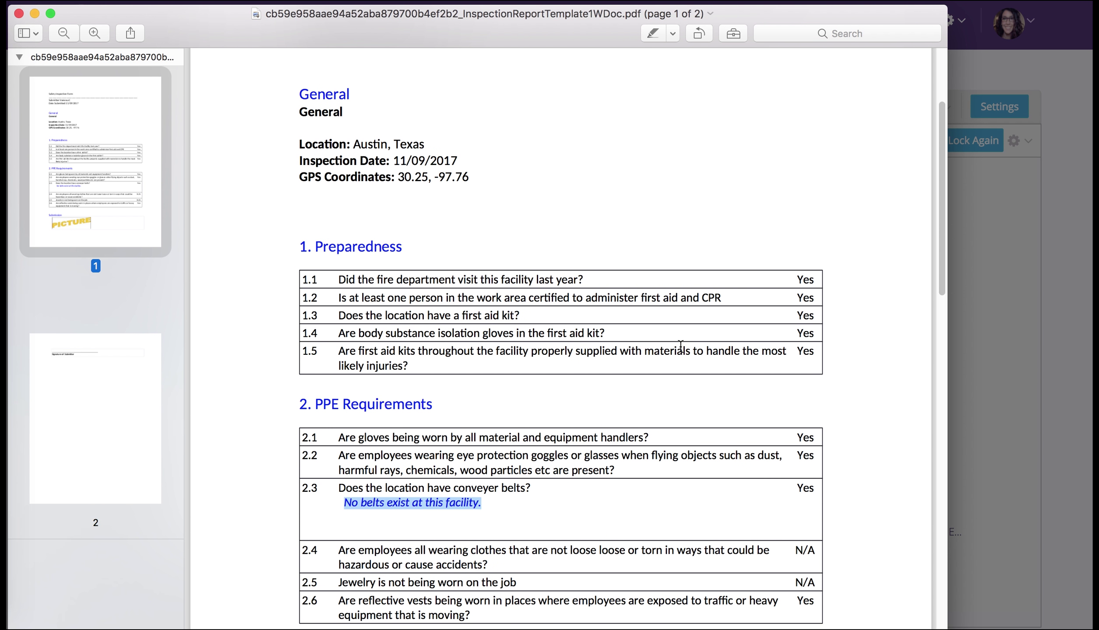
scroll(809, 254, "down", 1)
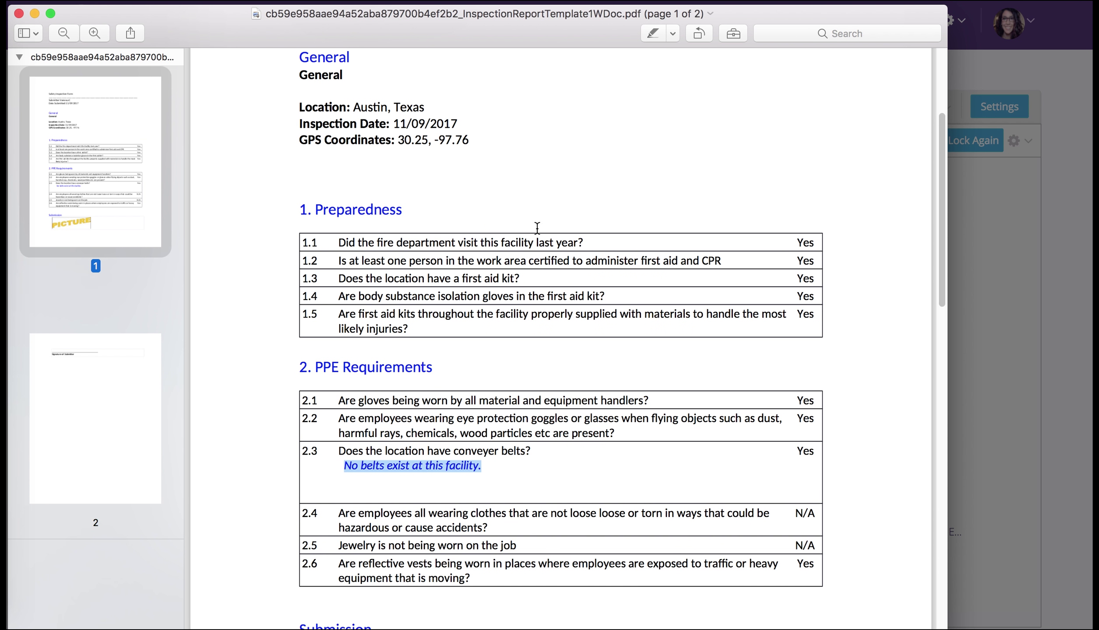
scroll(538, 221, "down", 1)
left_click(359, 433)
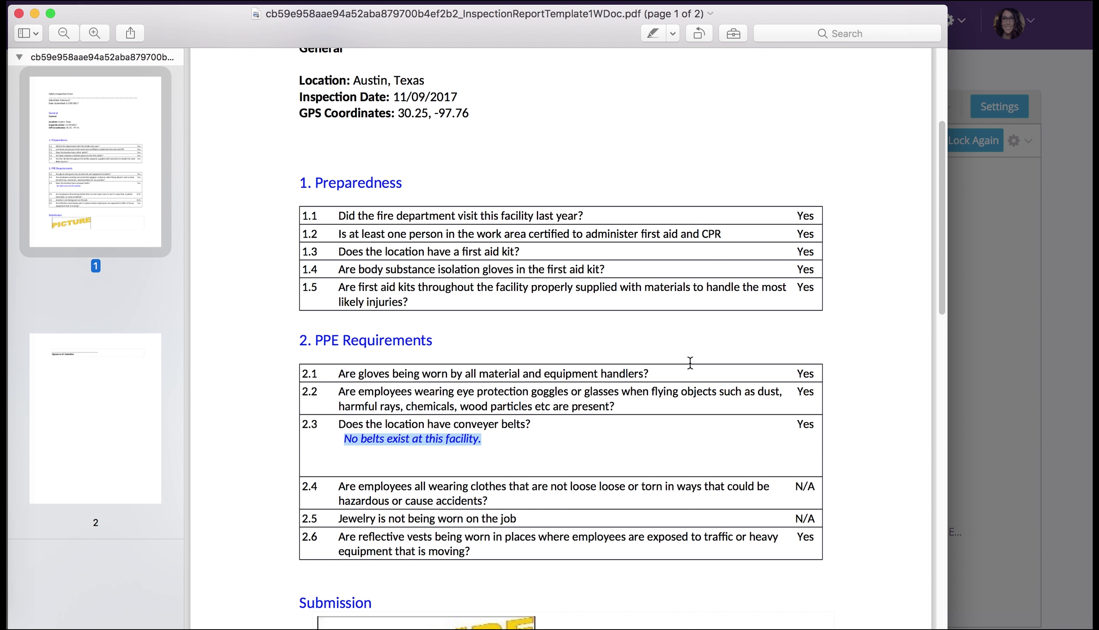
scroll(690, 363, "down", 2)
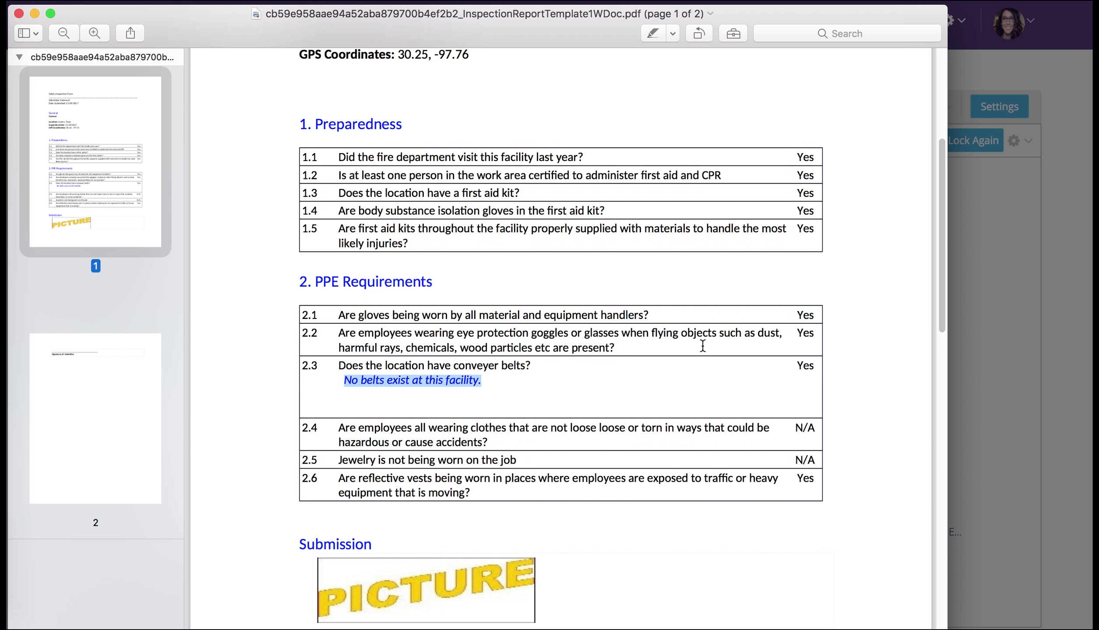
scroll(701, 344, "down", 5)
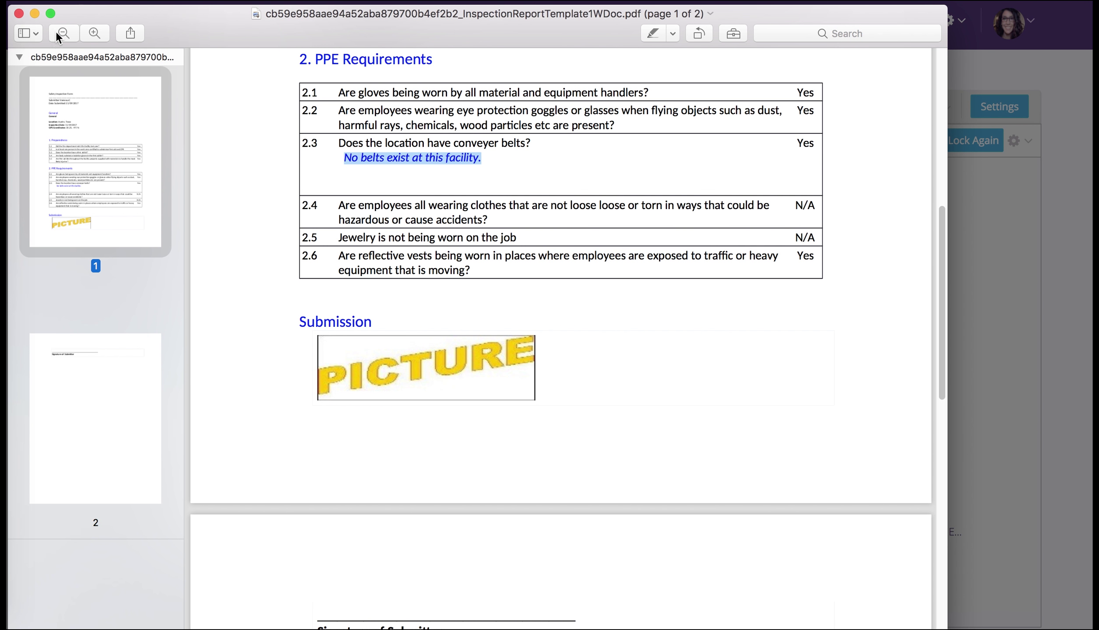
left_click(19, 13)
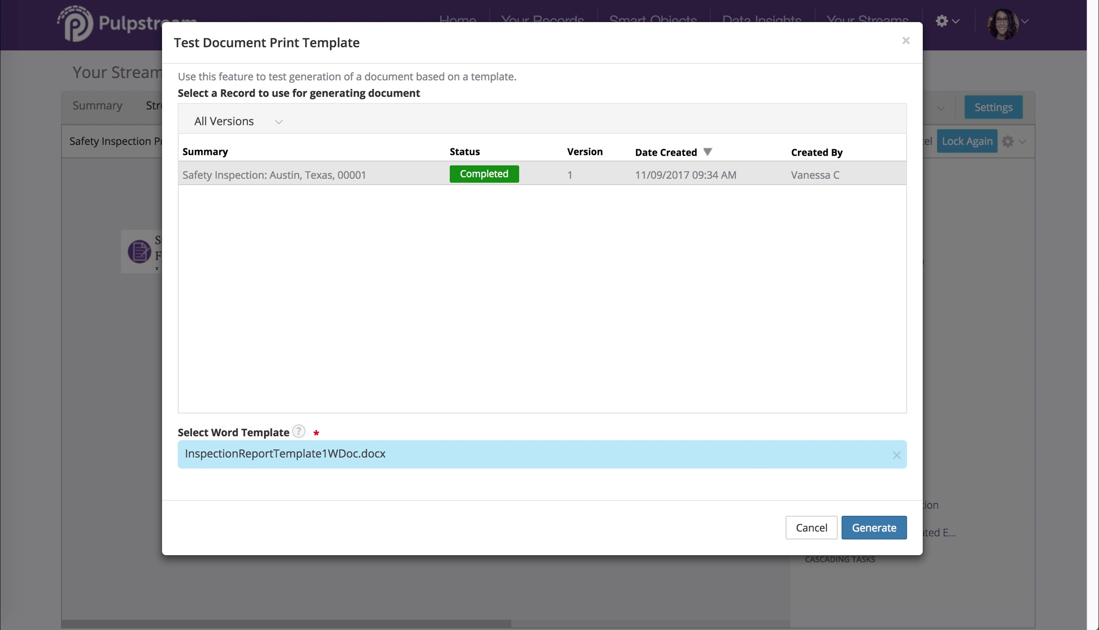
left_click(810, 528)
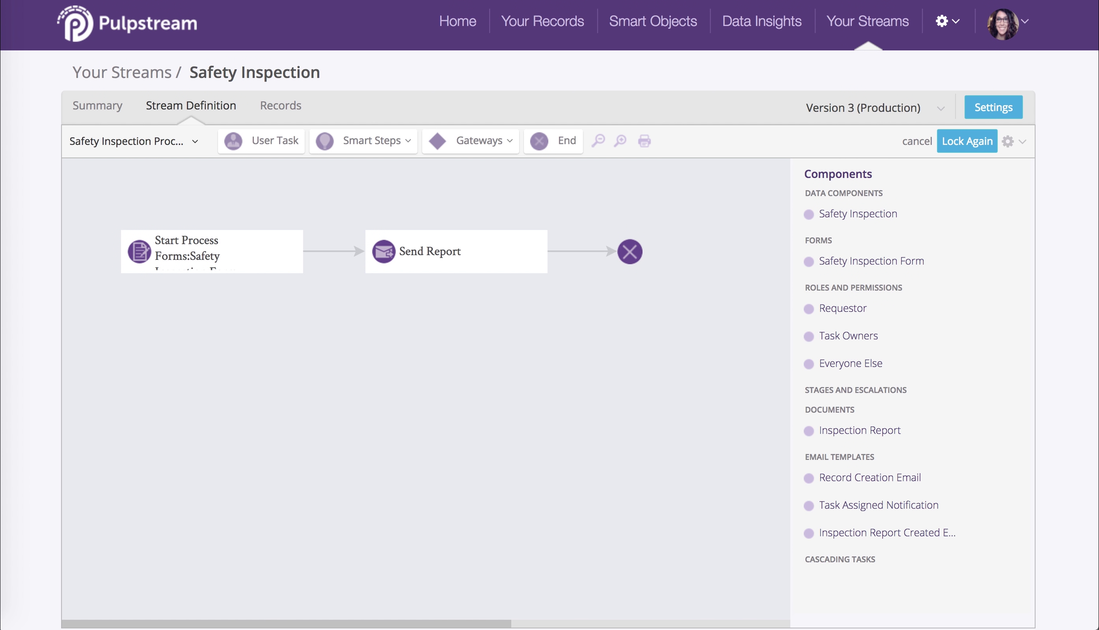
Replace the file of the Inspection Report document with InspectionReportTemplate1WDoc.docx and save the changes.
mouse_move(853, 411)
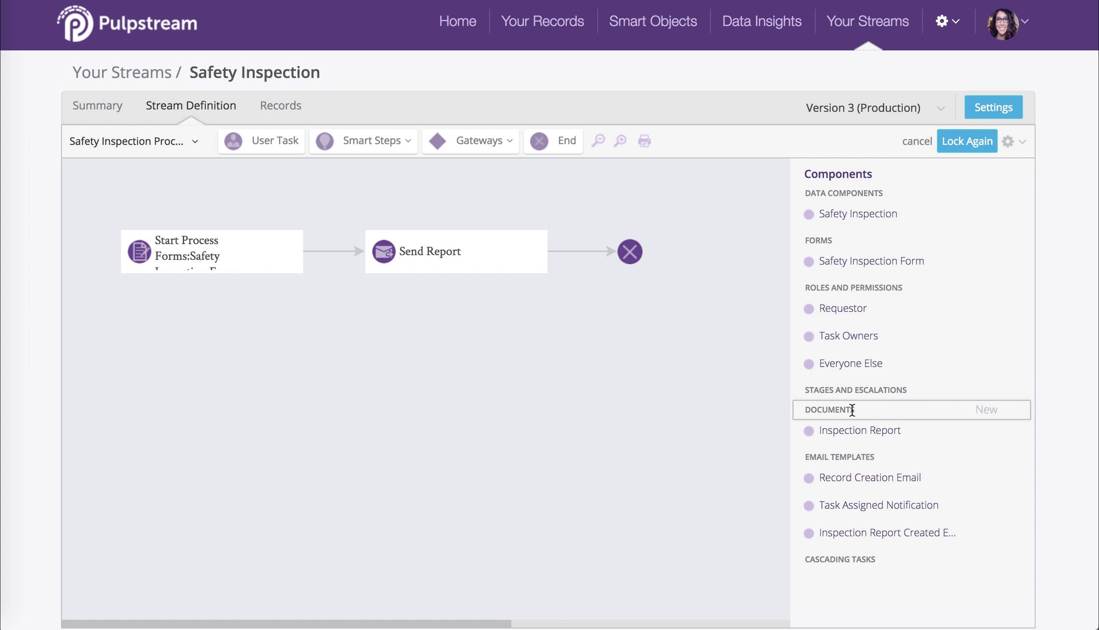
mouse_move(801, 434)
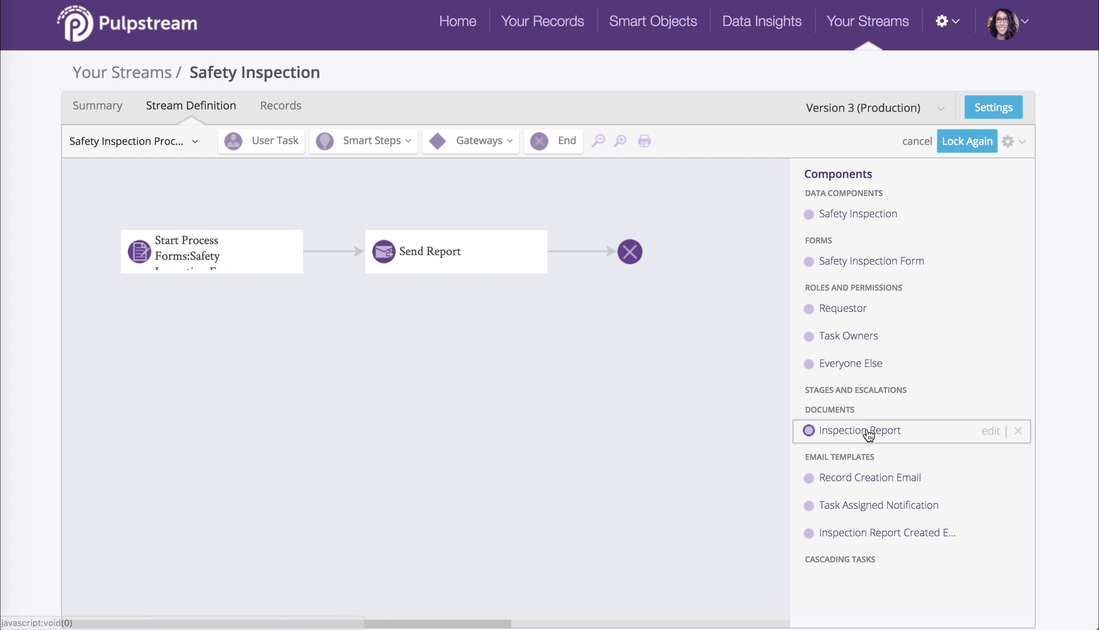
left_click(989, 432)
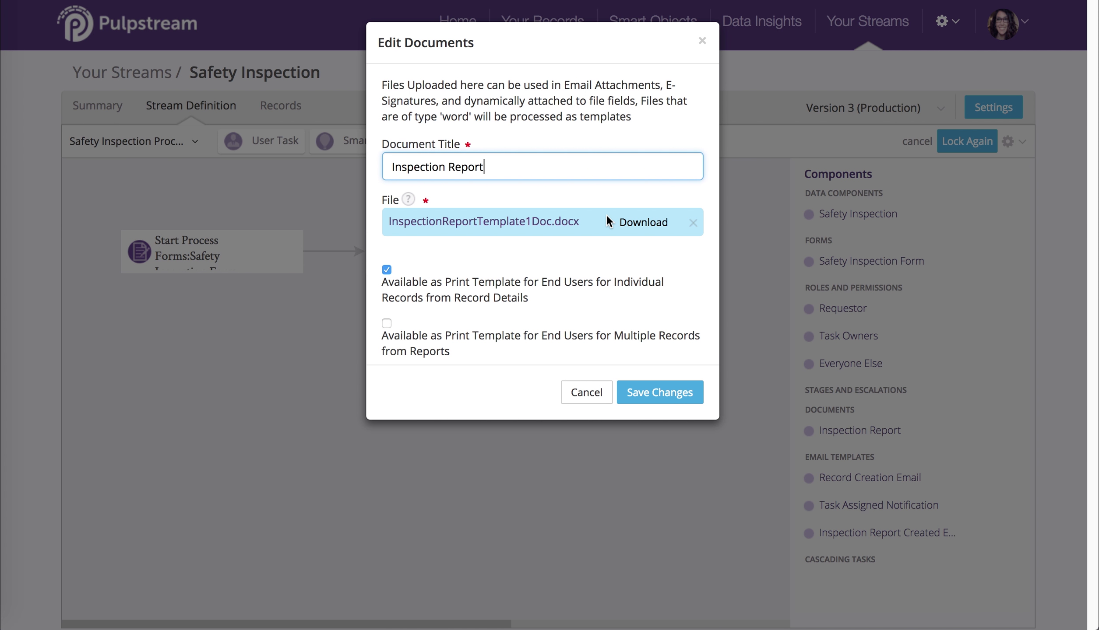
left_click(691, 227)
left_click(439, 222)
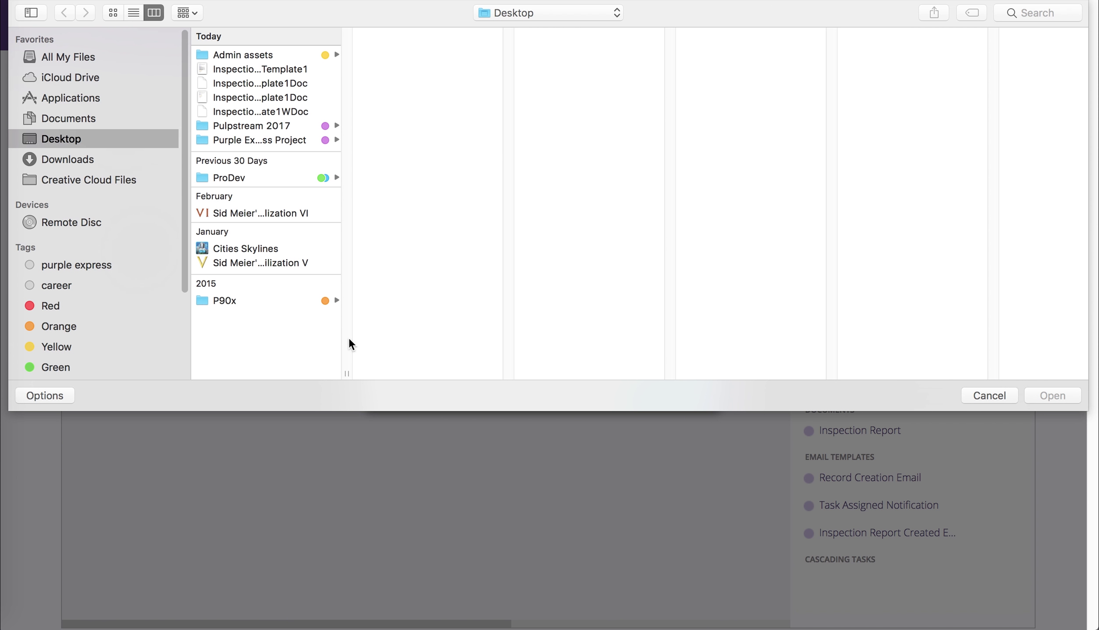
left_click_drag(348, 371, 431, 363)
left_click(367, 107)
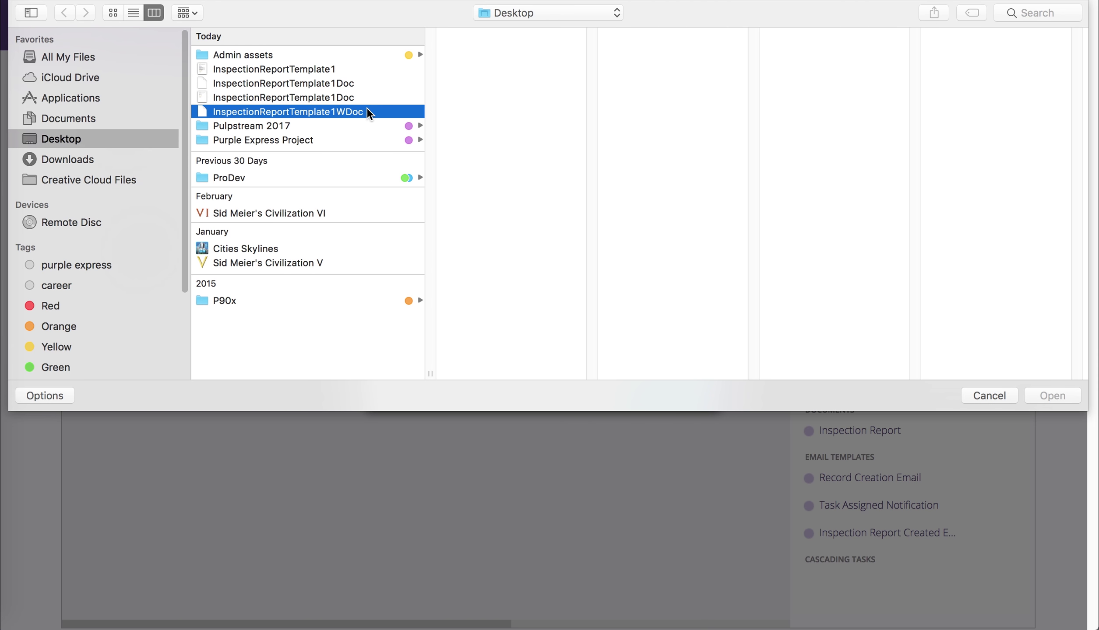
left_click(1057, 395)
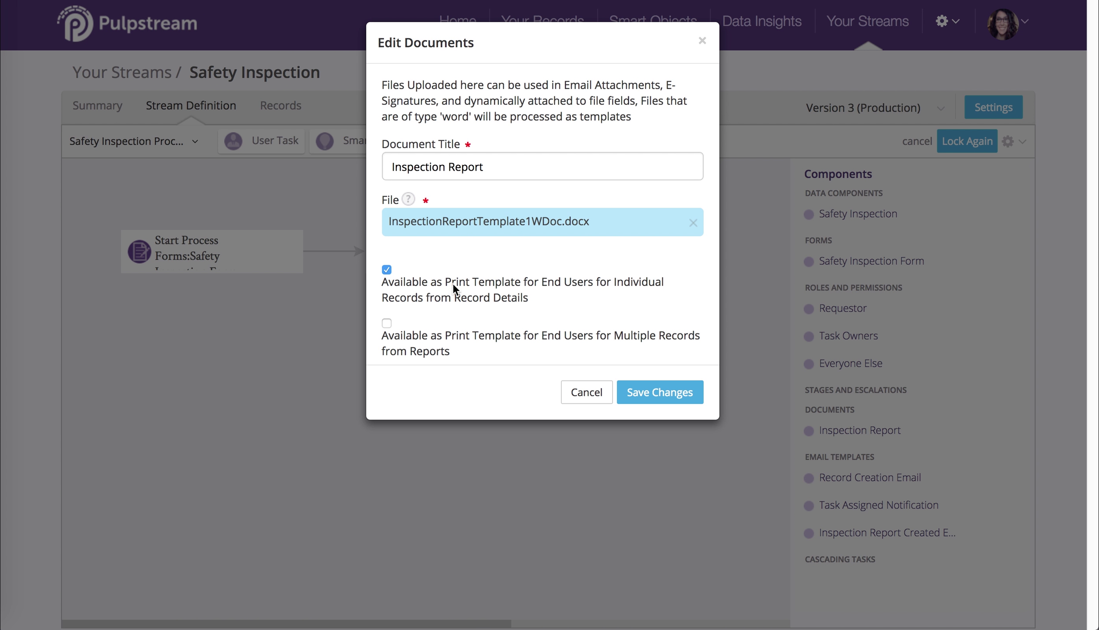
left_click(698, 391)
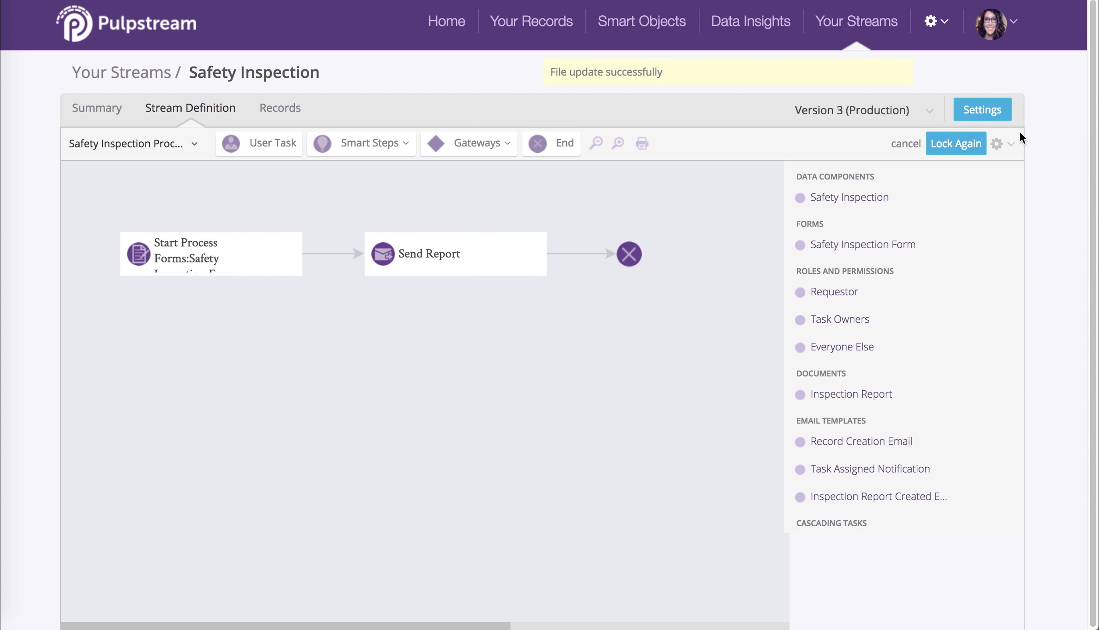
Lock the Safety Inspection stream again with the change note "Added bookmark to inspection report template.".
left_click(958, 144)
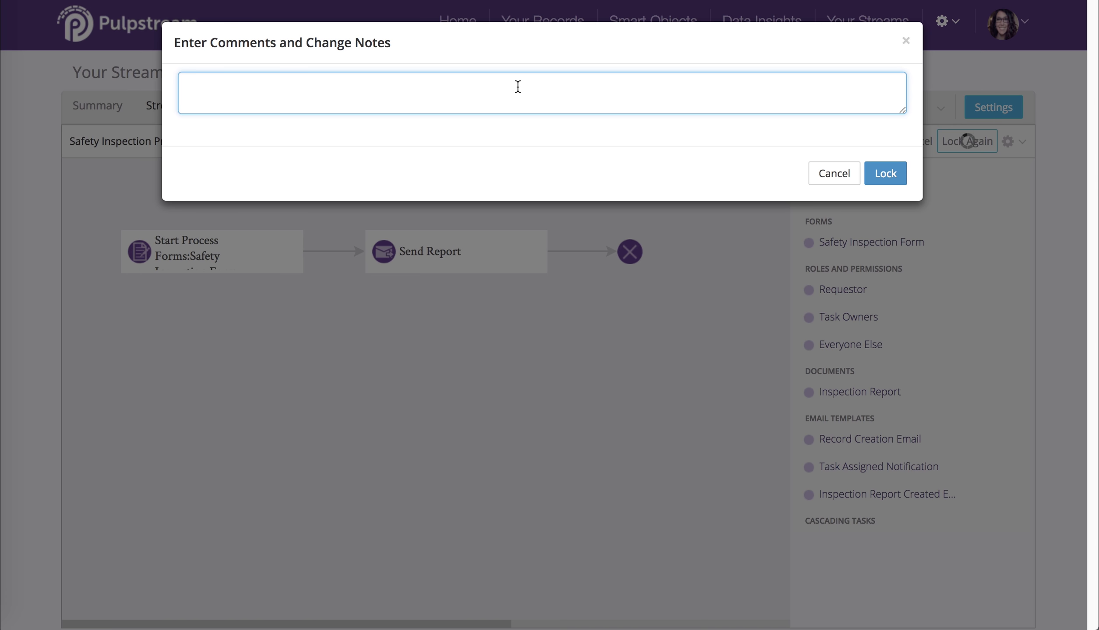
type("Added bookmark to inspection repo")
key("BackSpace")
key("BackSpace")
key("BackSpace")
key("BackSpace")
type("repot")
key("BackSpace")
type("rt template.")
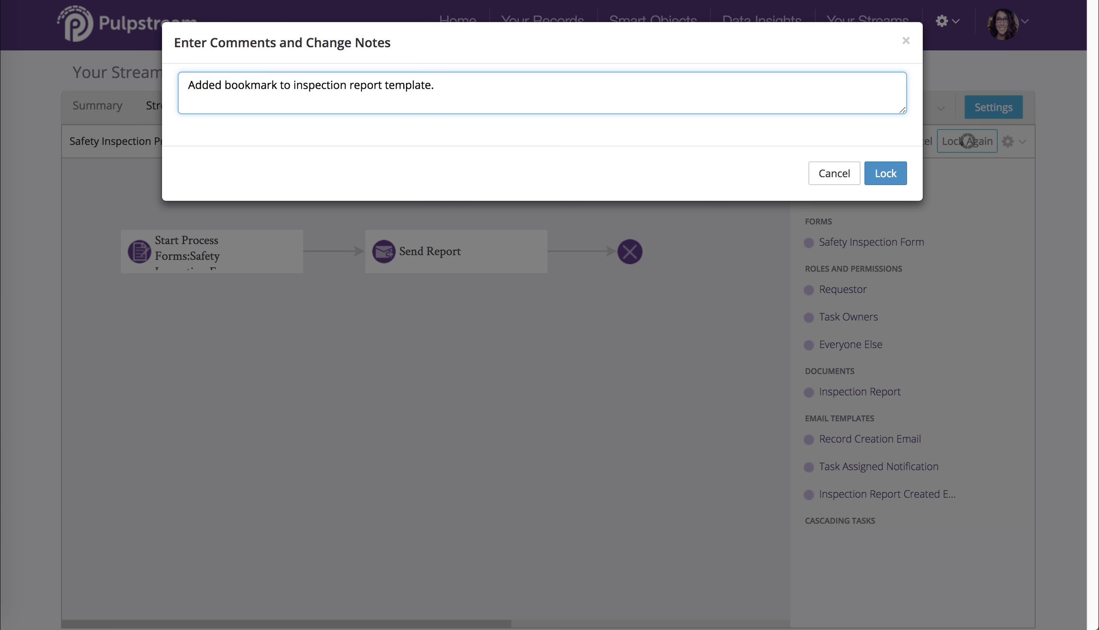
left_click(885, 173)
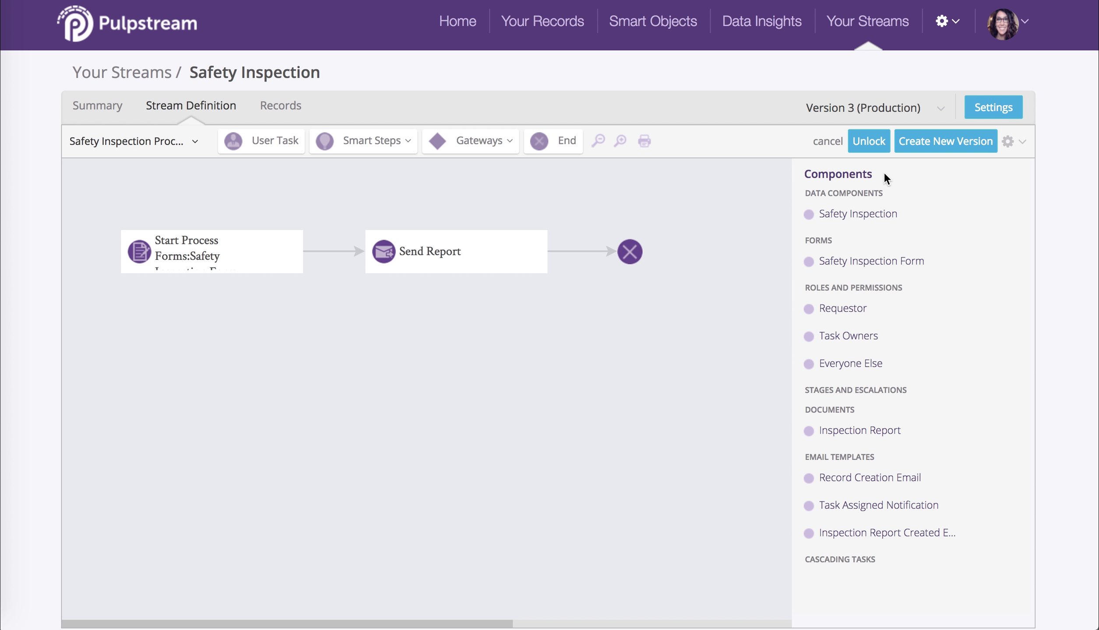
Go to the home page and check which forms are available to submit, without starting one.
left_click(462, 26)
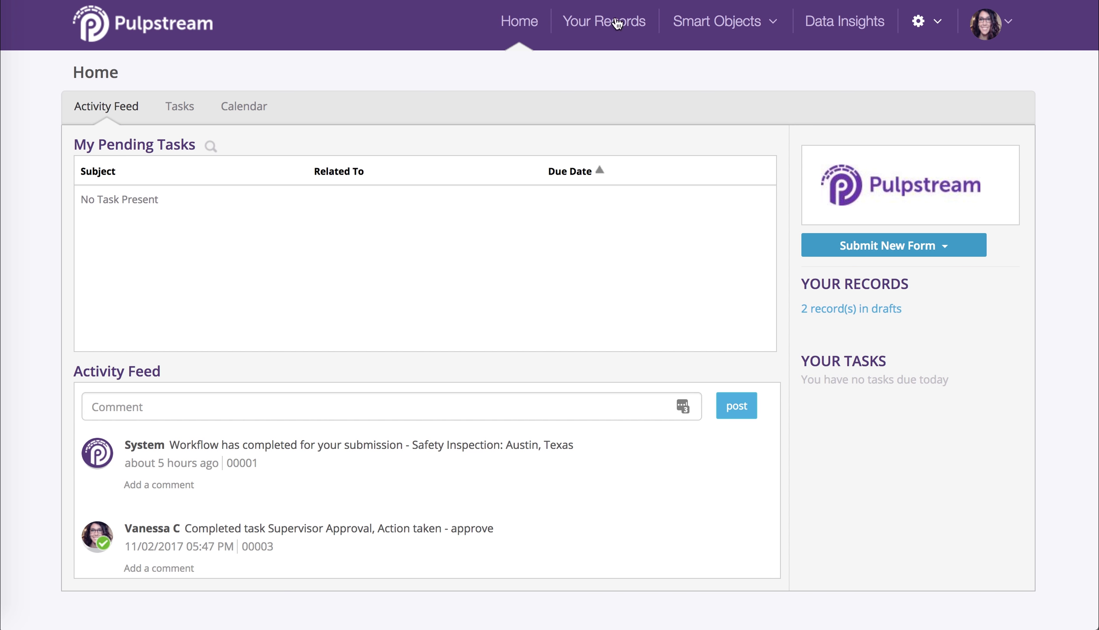
left_click(922, 248)
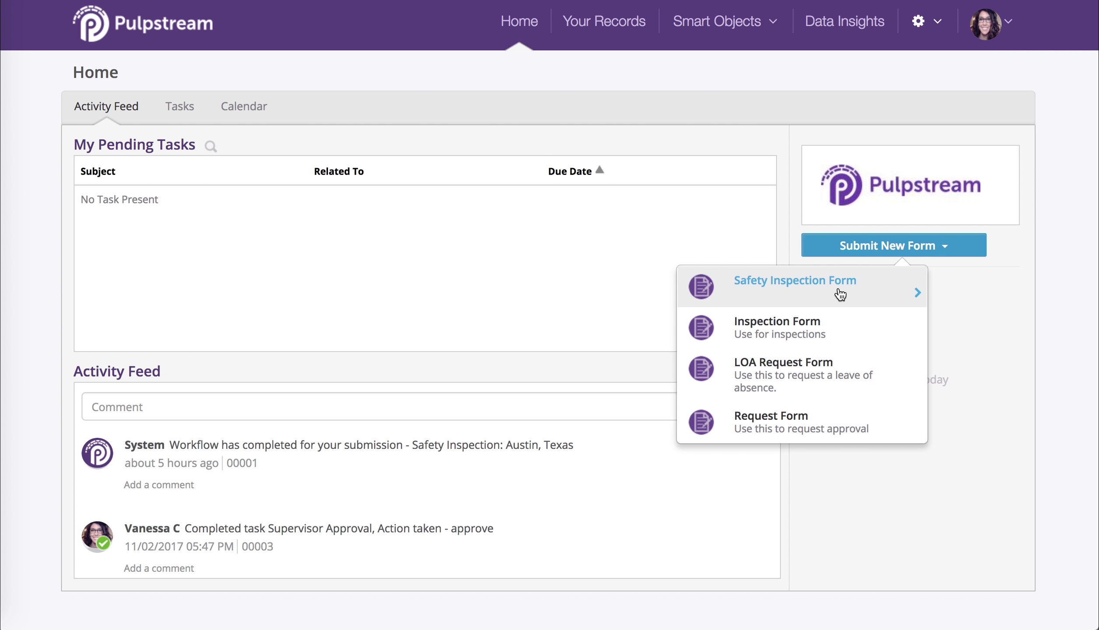
left_click(1018, 279)
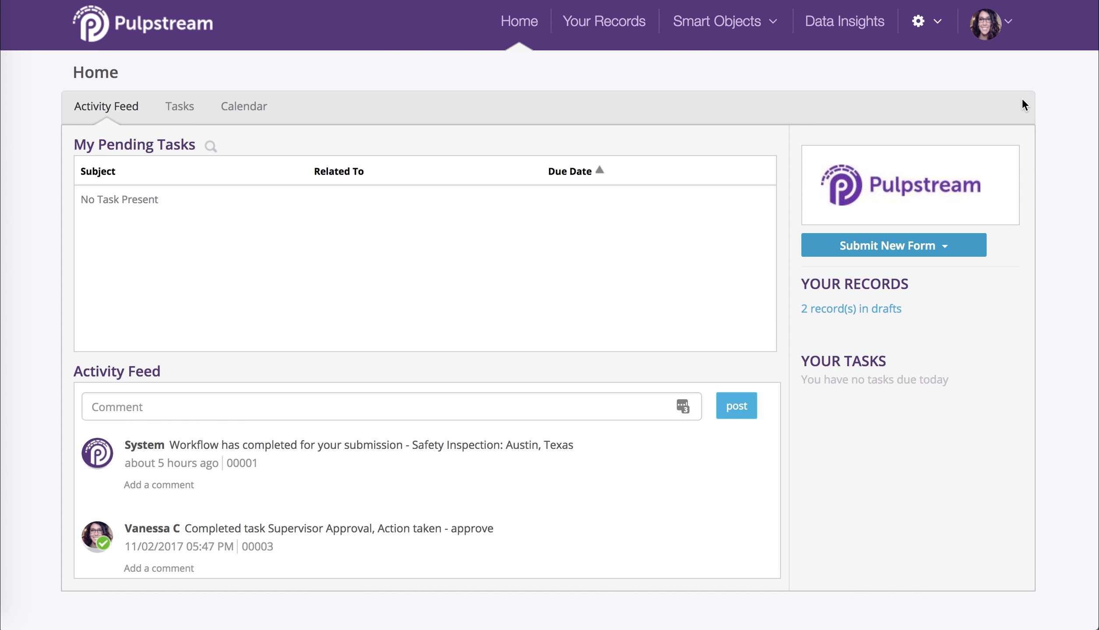